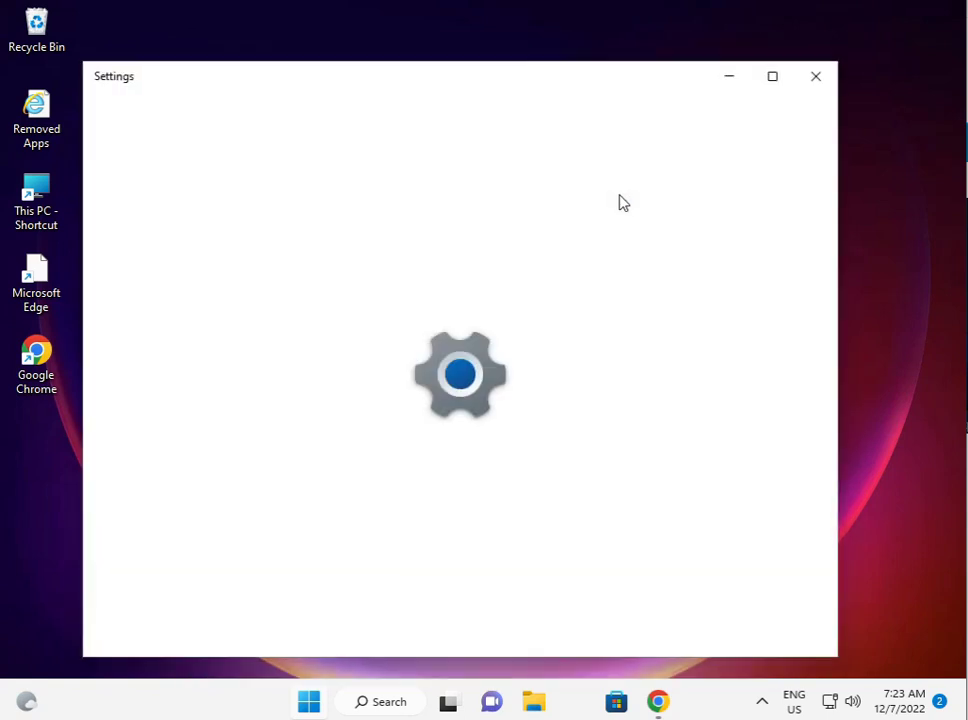
Run the Windows Store Apps troubleshooter from the system's other troubleshooters in a maximized Settings window.
{"action": "left_click", "coordinate": [771, 78]}
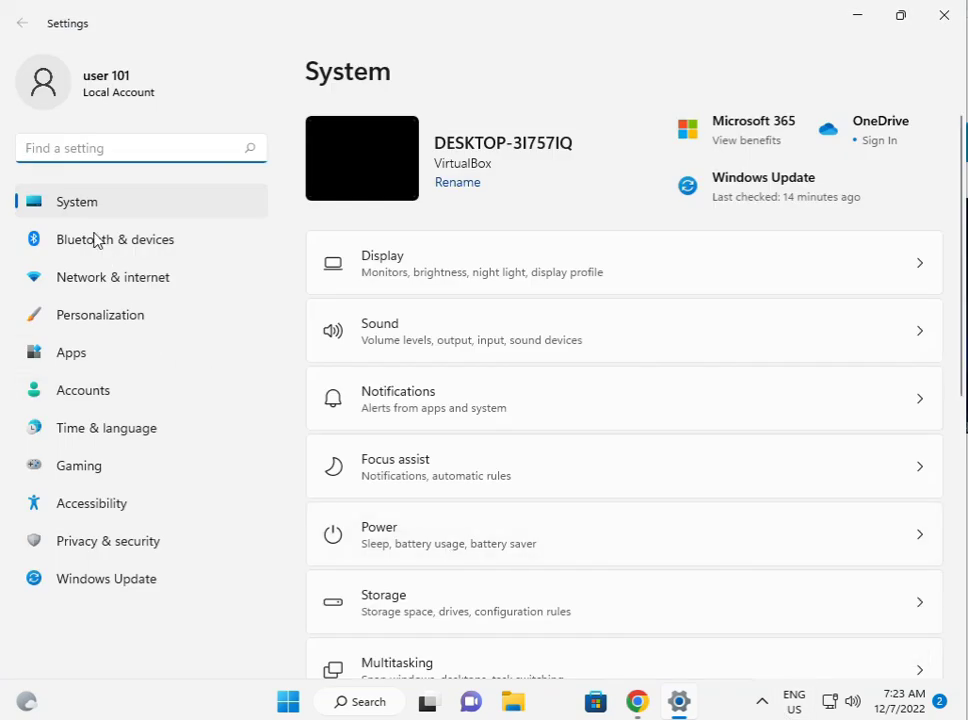
{"action": "scroll", "coordinate": [519, 623], "scroll_direction": "down", "scroll_amount": 3}
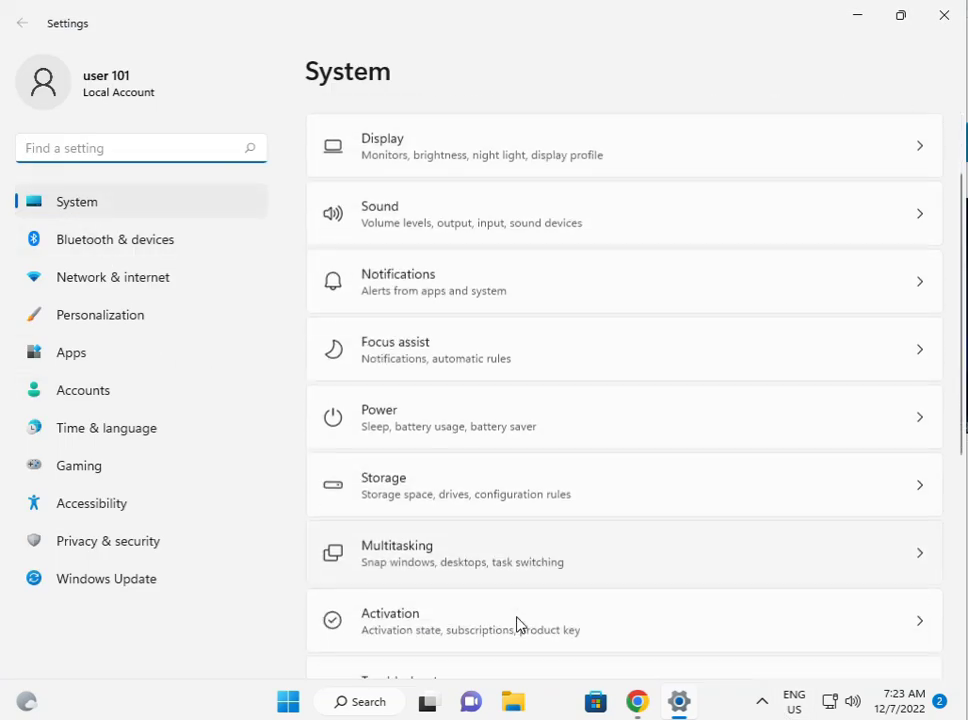
{"action": "left_click", "coordinate": [455, 563]}
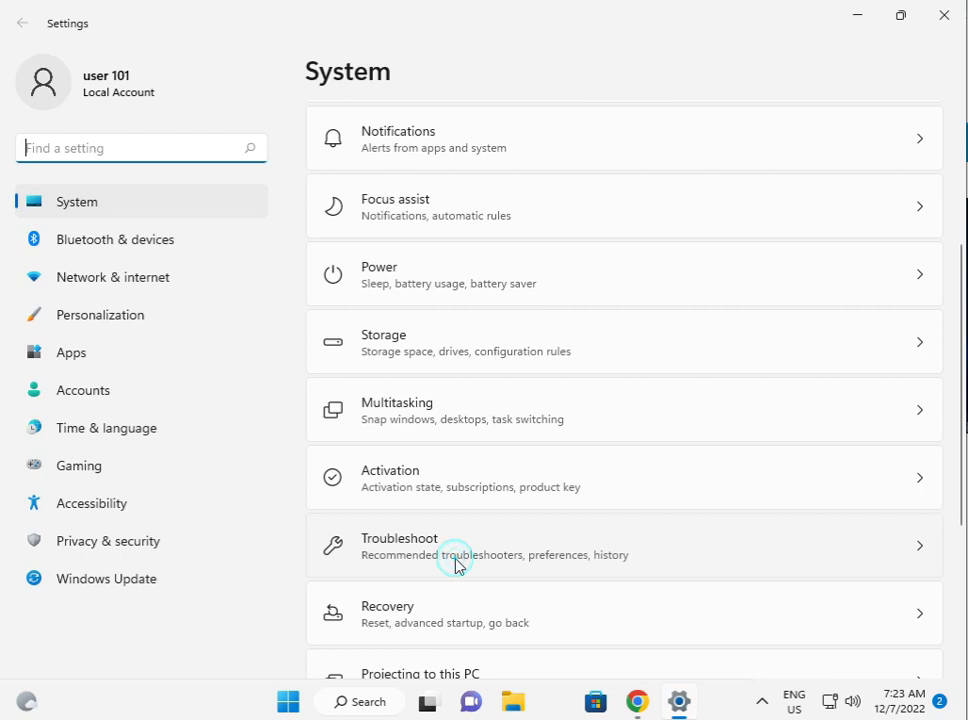
{"action": "left_click", "coordinate": [487, 305]}
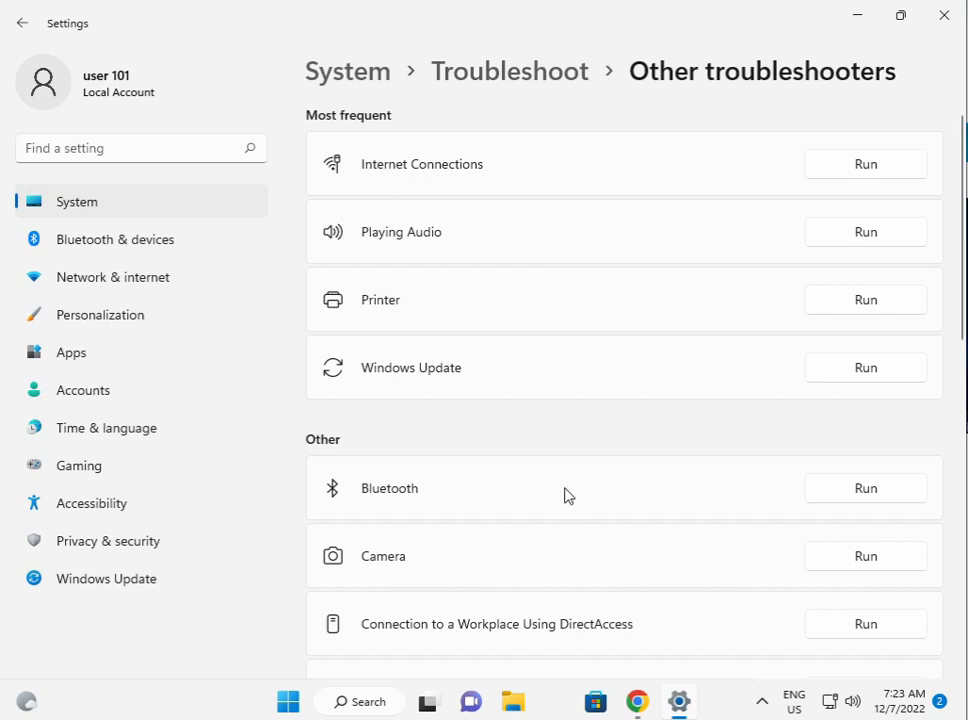
{"action": "scroll", "coordinate": [555, 523], "scroll_direction": "down", "scroll_amount": 5}
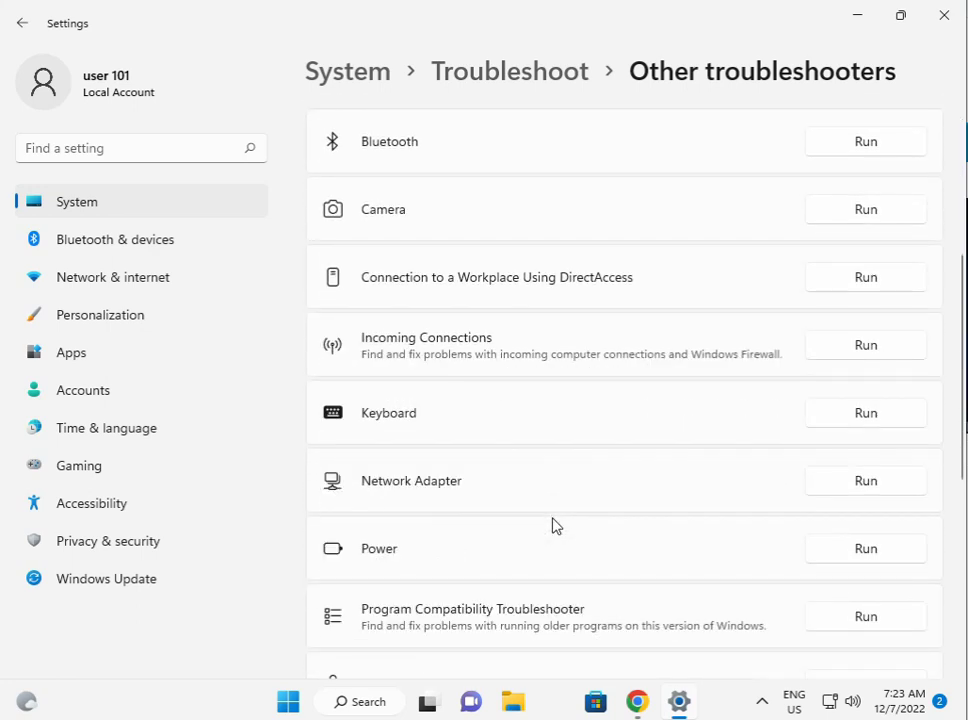
{"action": "scroll", "coordinate": [555, 523], "scroll_direction": "down", "scroll_amount": 5}
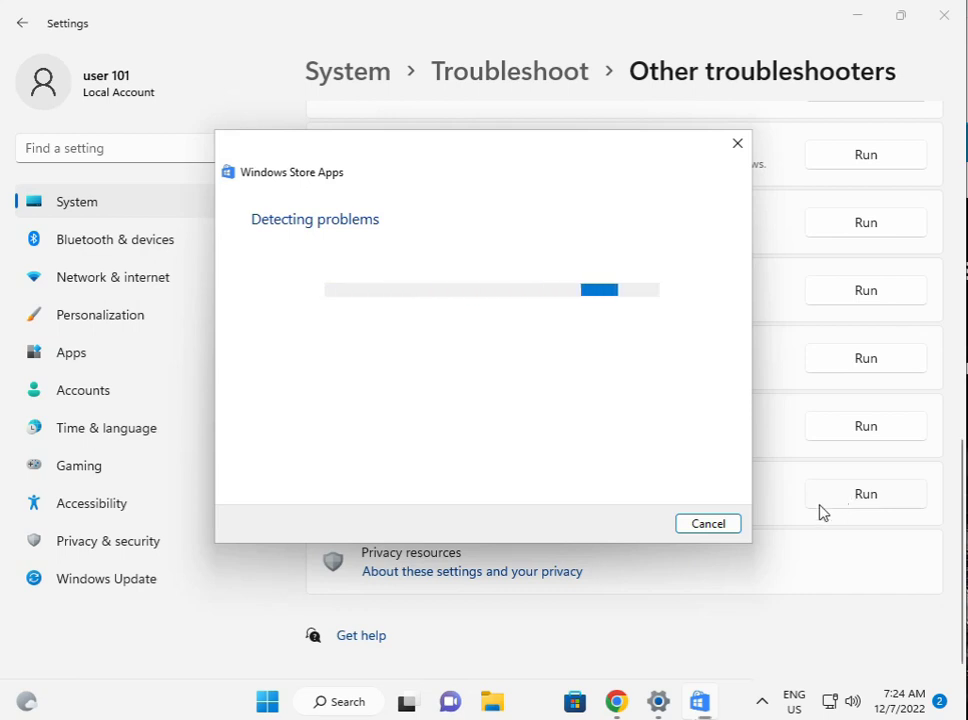
{"action": "mouse_move", "coordinate": [697, 706]}
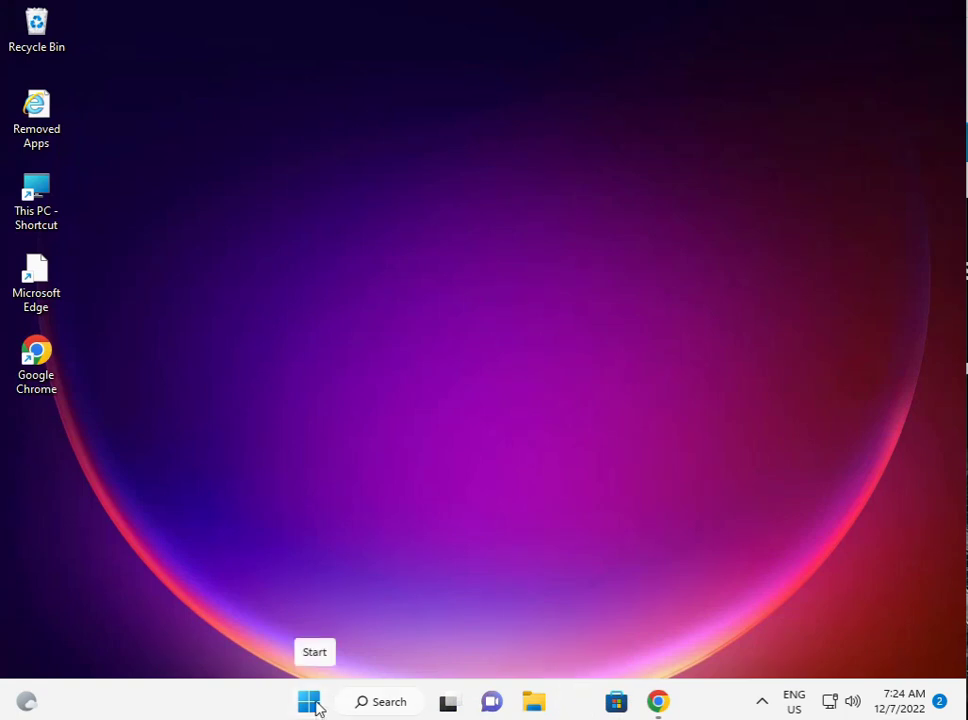
Reopen Settings and bring up the advanced options of Microsoft Store from the installed apps list.
{"action": "left_click", "coordinate": [312, 704]}
{"action": "left_click", "coordinate": [610, 207]}
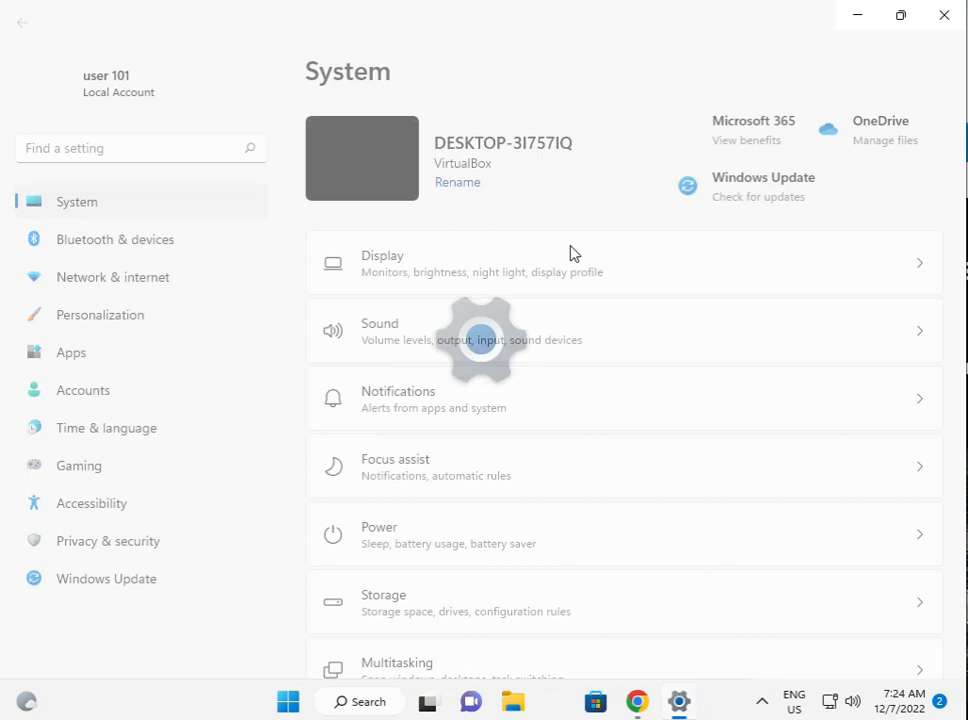
{"action": "left_click", "coordinate": [91, 358]}
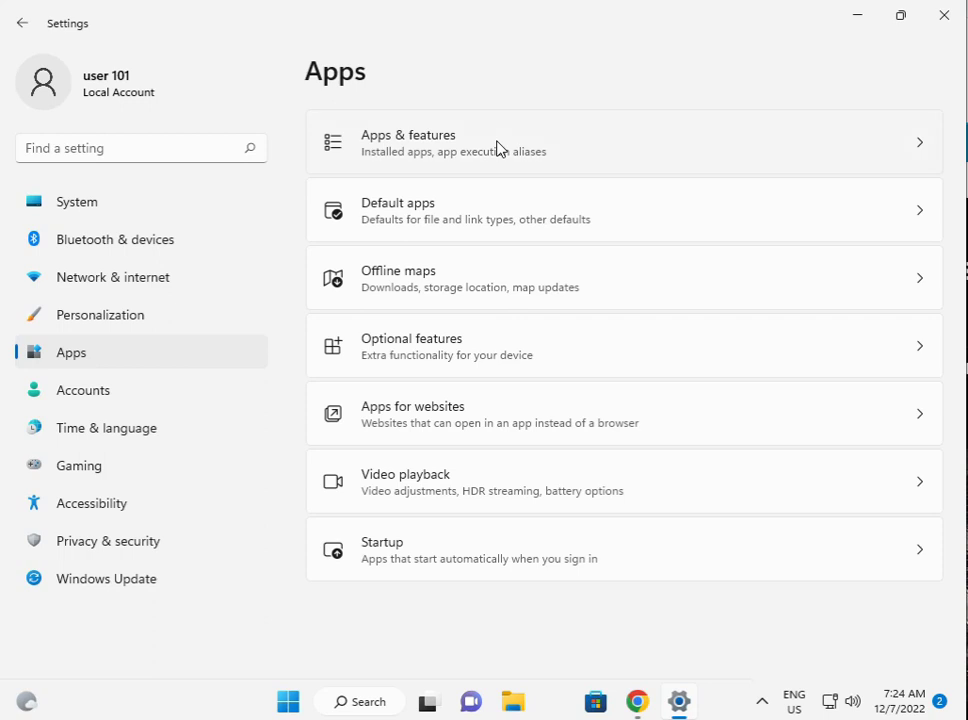
{"action": "left_click", "coordinate": [497, 148]}
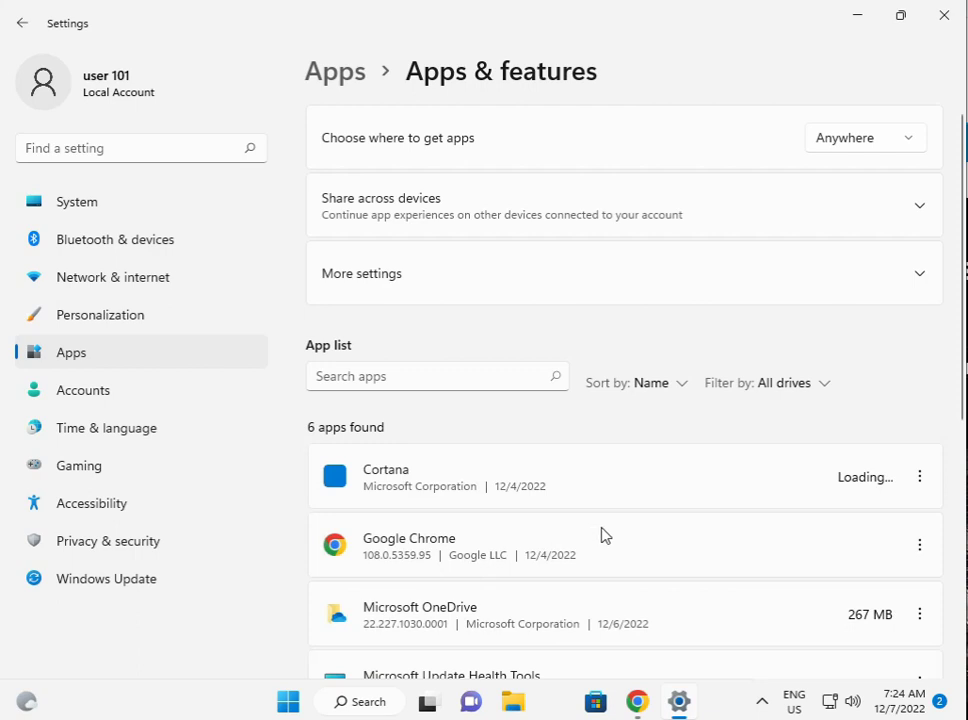
{"action": "scroll", "coordinate": [603, 535], "scroll_direction": "down", "scroll_amount": 6}
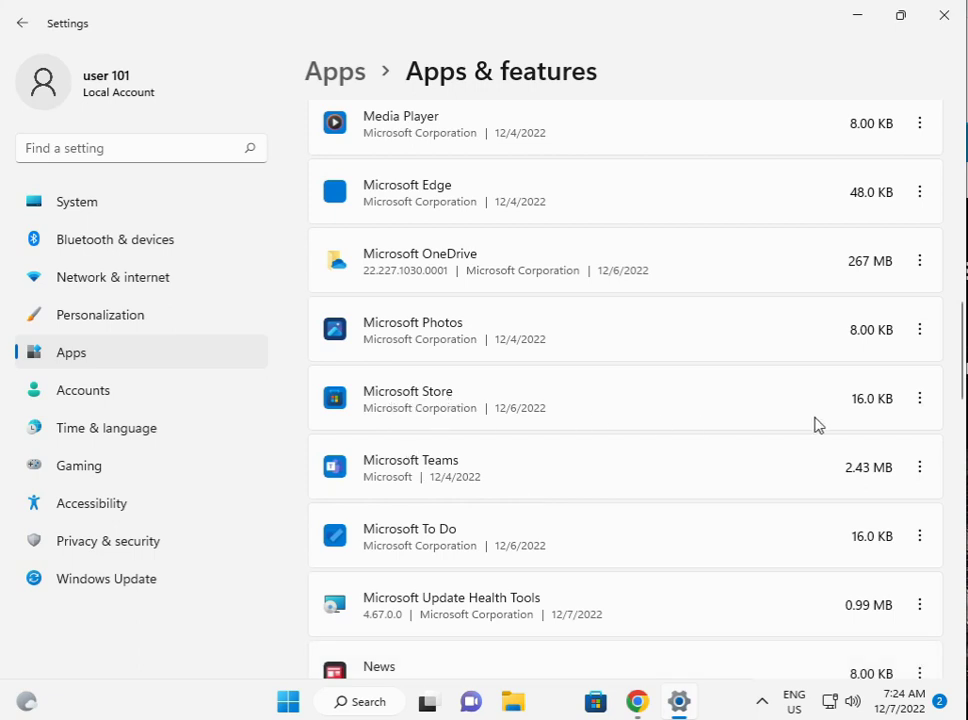
{"action": "left_click", "coordinate": [919, 398]}
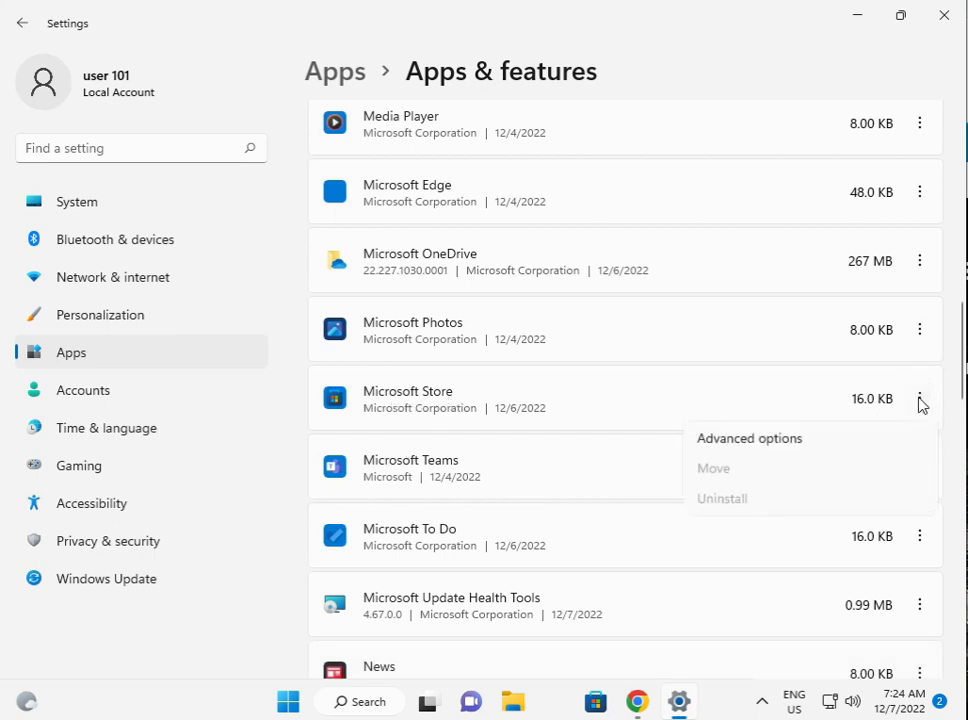
{"action": "left_click", "coordinate": [742, 441]}
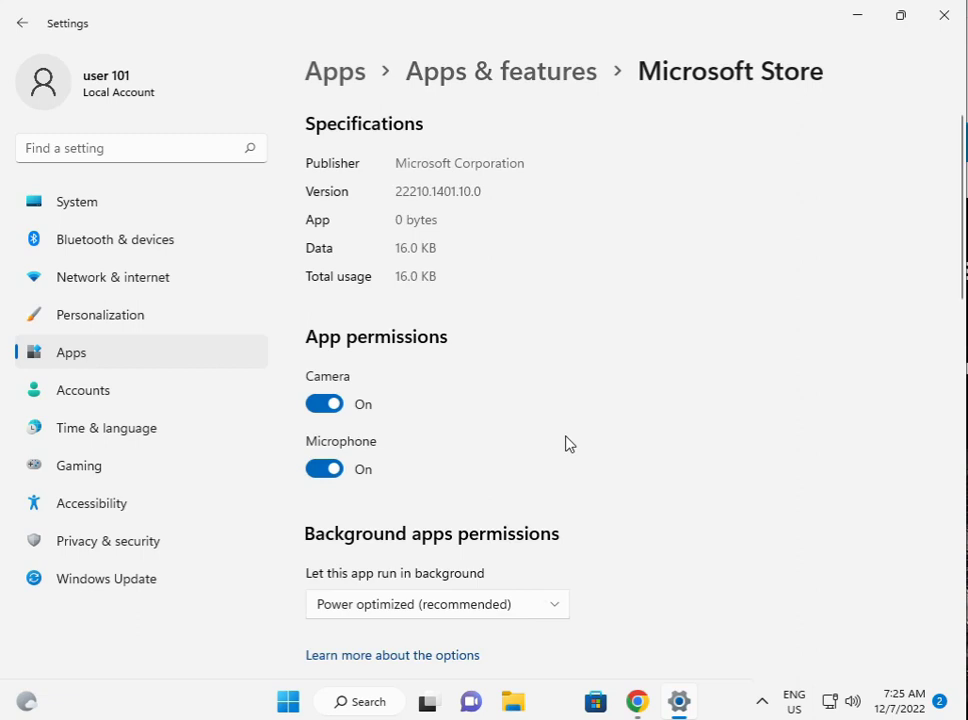
Repair and then reset the Microsoft Store app, confirming the data deletion, and close Settings.
{"action": "scroll", "coordinate": [493, 453], "scroll_direction": "down", "scroll_amount": 10}
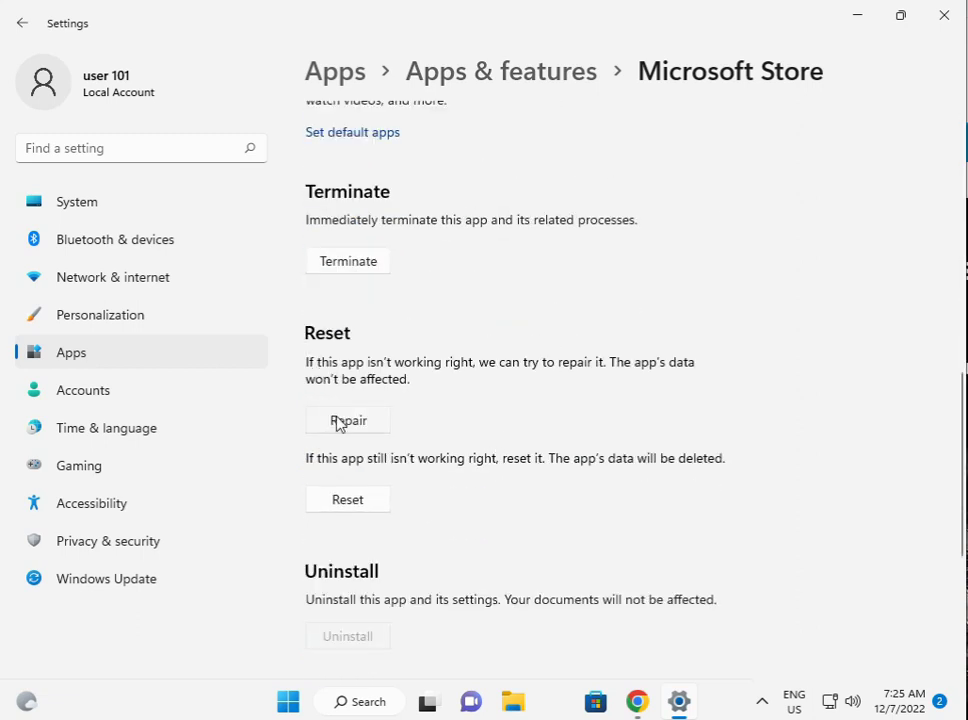
{"action": "left_click", "coordinate": [337, 421]}
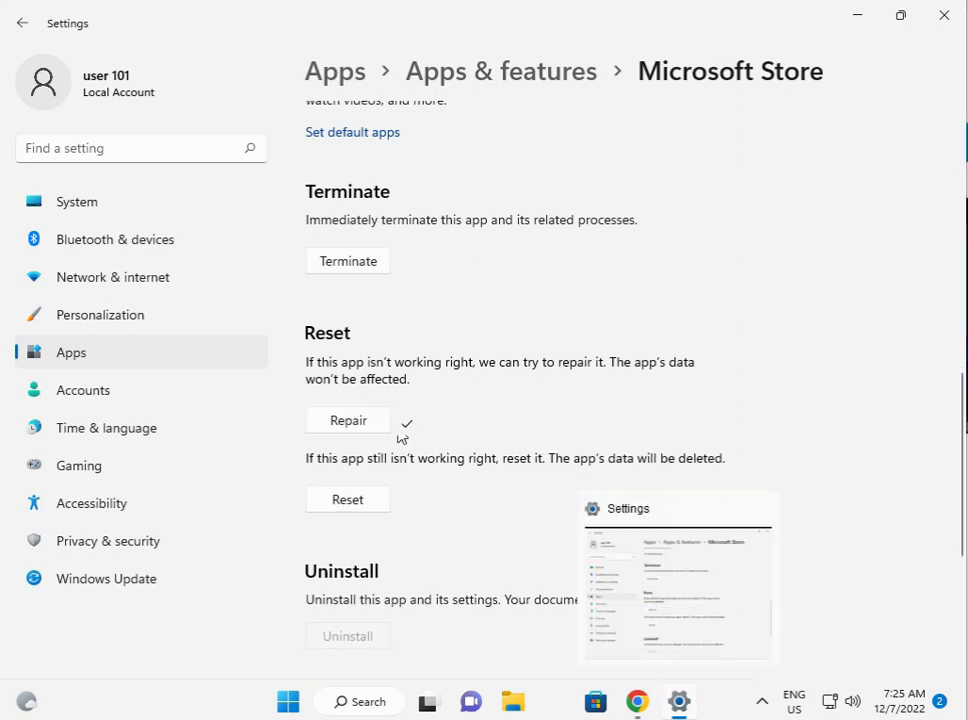
{"action": "left_click", "coordinate": [350, 501]}
{"action": "left_click", "coordinate": [427, 455]}
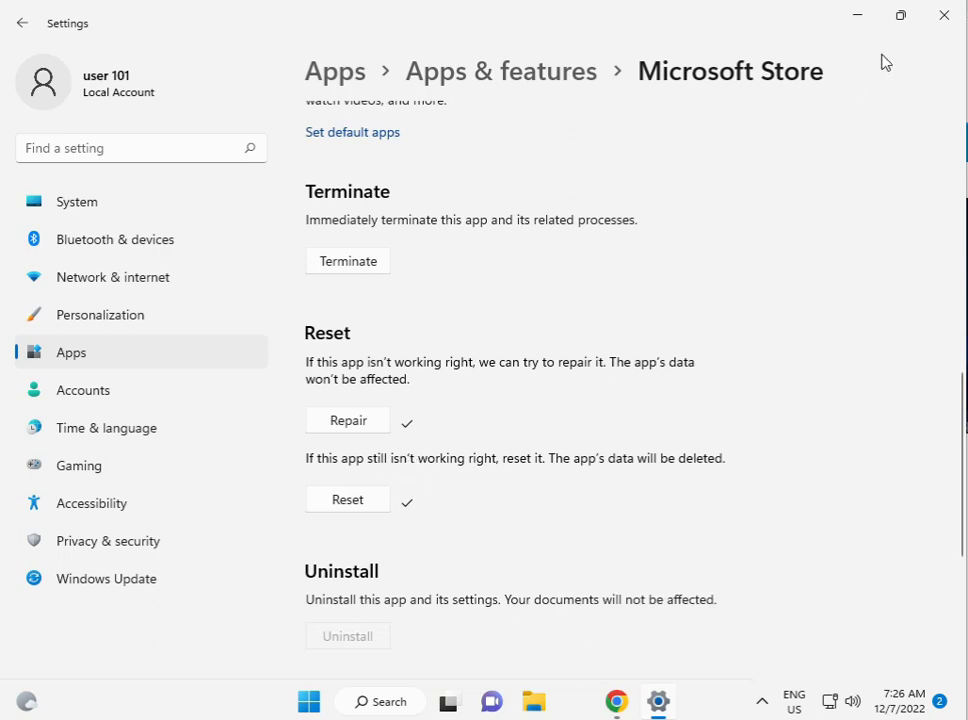
{"action": "left_click", "coordinate": [944, 15]}
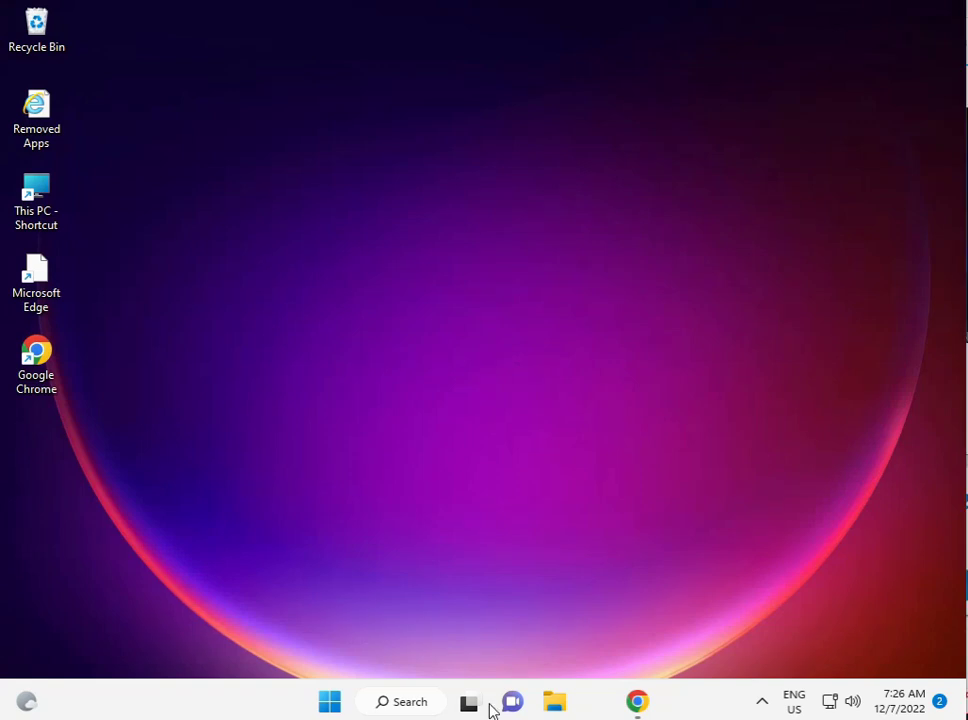
Switch to File Explorer and open the user 101 folder under Users on Local Disk (C:).
{"action": "left_click", "coordinate": [553, 704]}
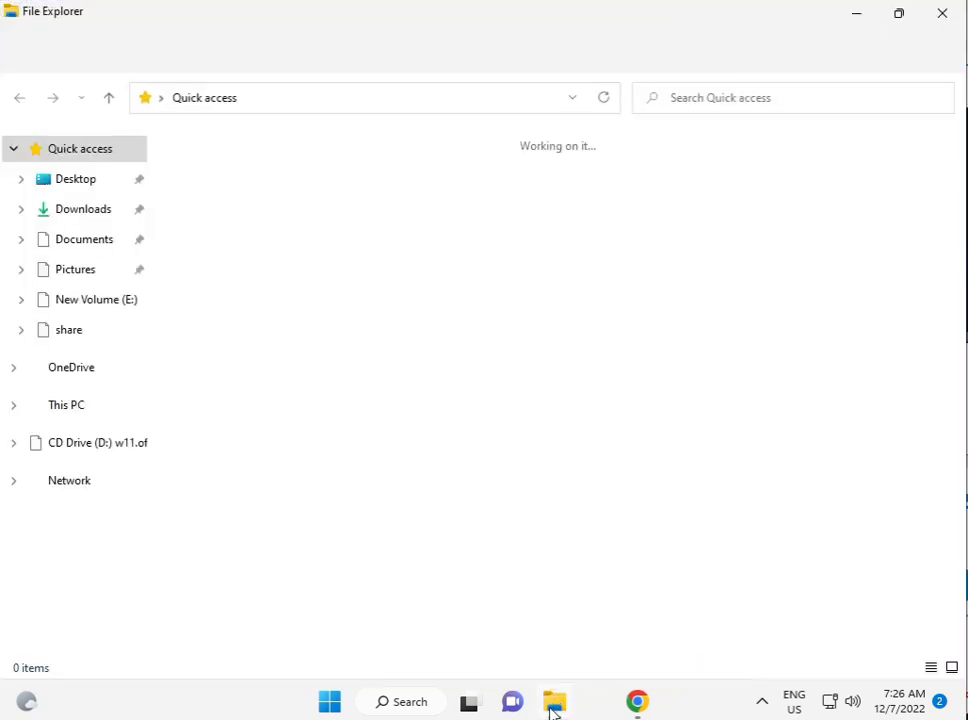
{"action": "left_click", "coordinate": [78, 410]}
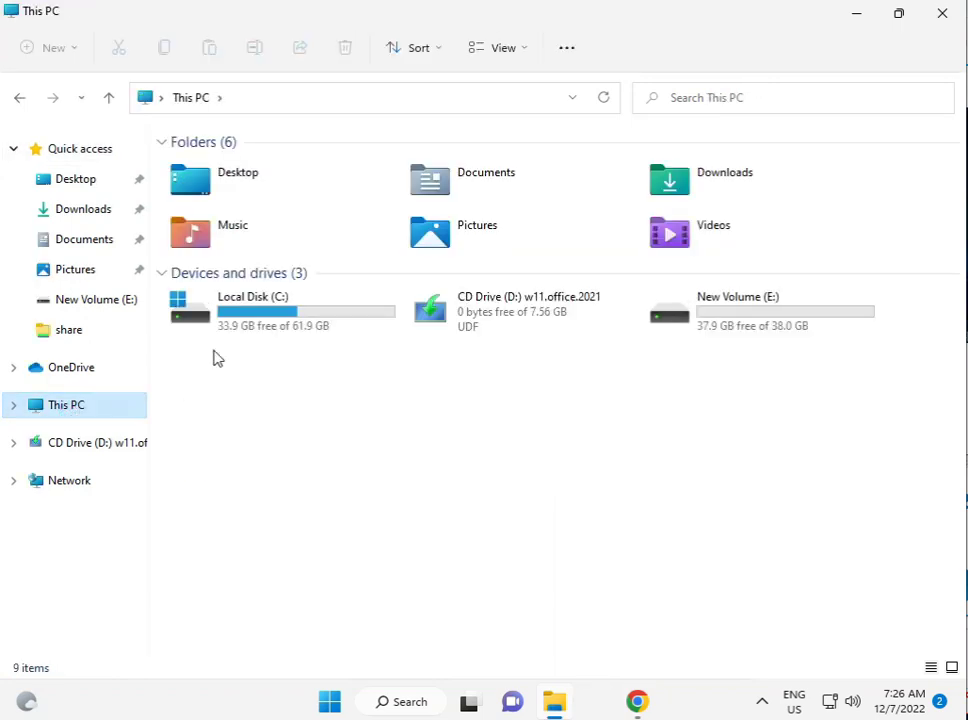
{"action": "double_click", "coordinate": [287, 314]}
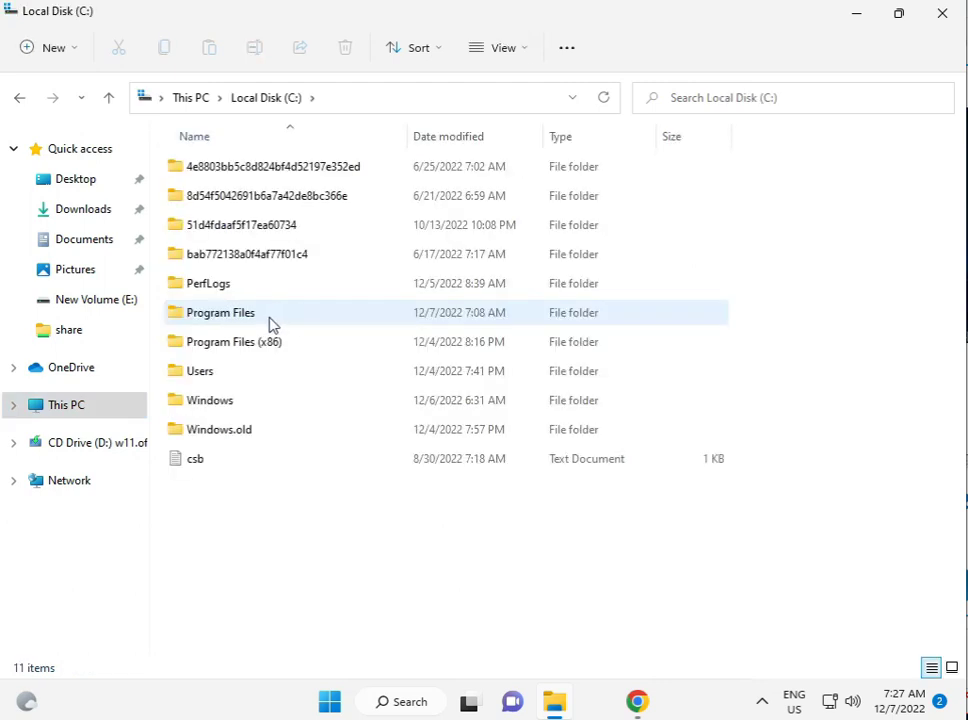
{"action": "left_click", "coordinate": [229, 377]}
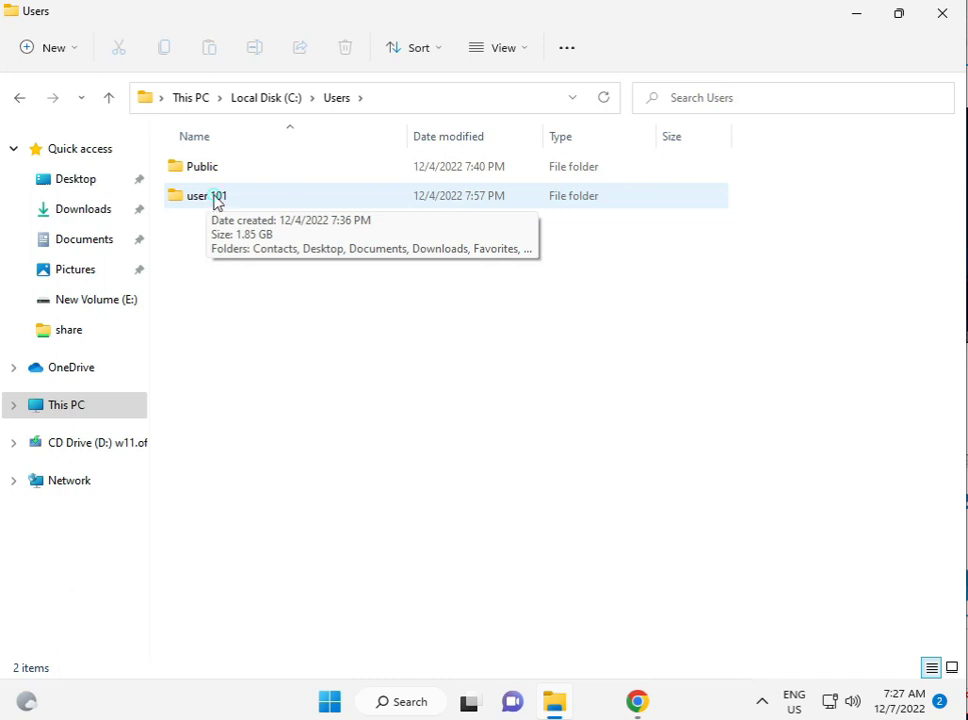
{"action": "double_click", "coordinate": [214, 200]}
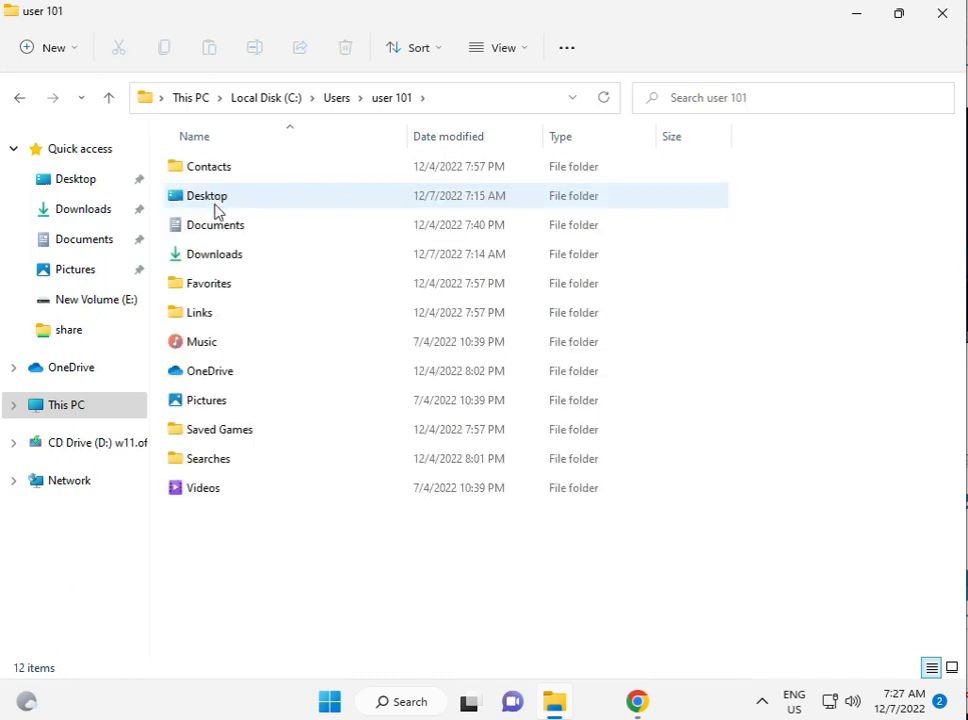
{"action": "left_click", "coordinate": [556, 52]}
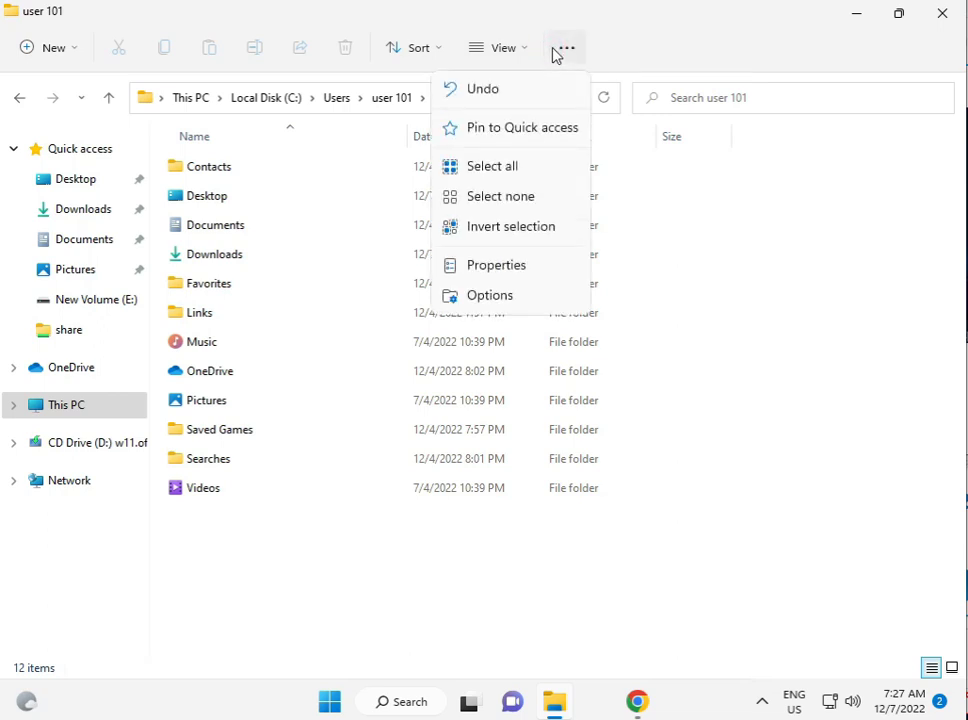
{"action": "left_click", "coordinate": [477, 262]}
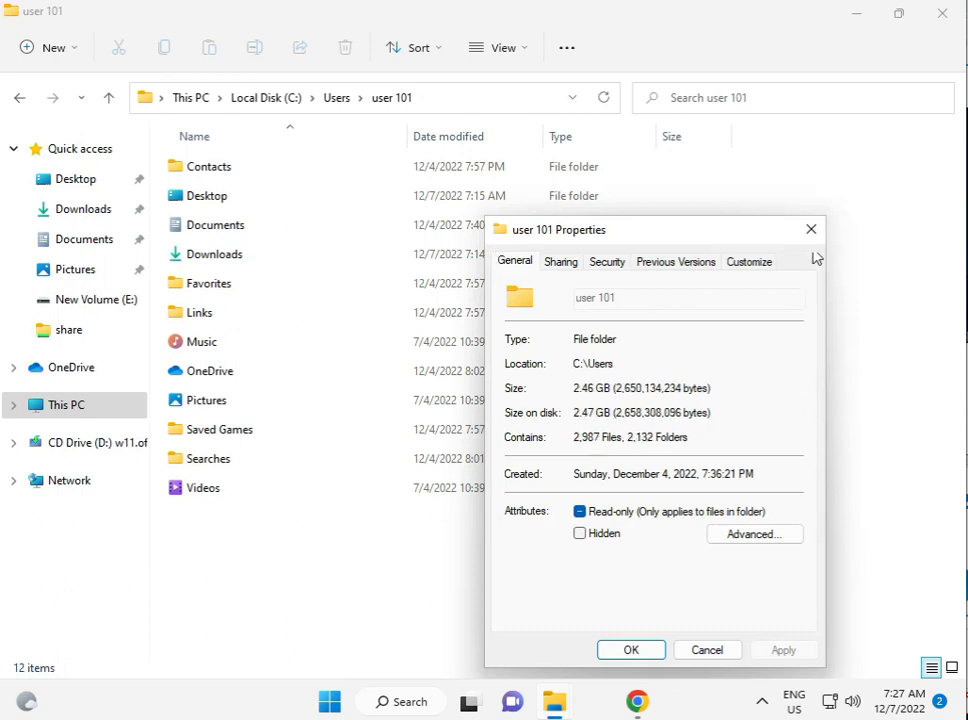
{"action": "left_click", "coordinate": [812, 229]}
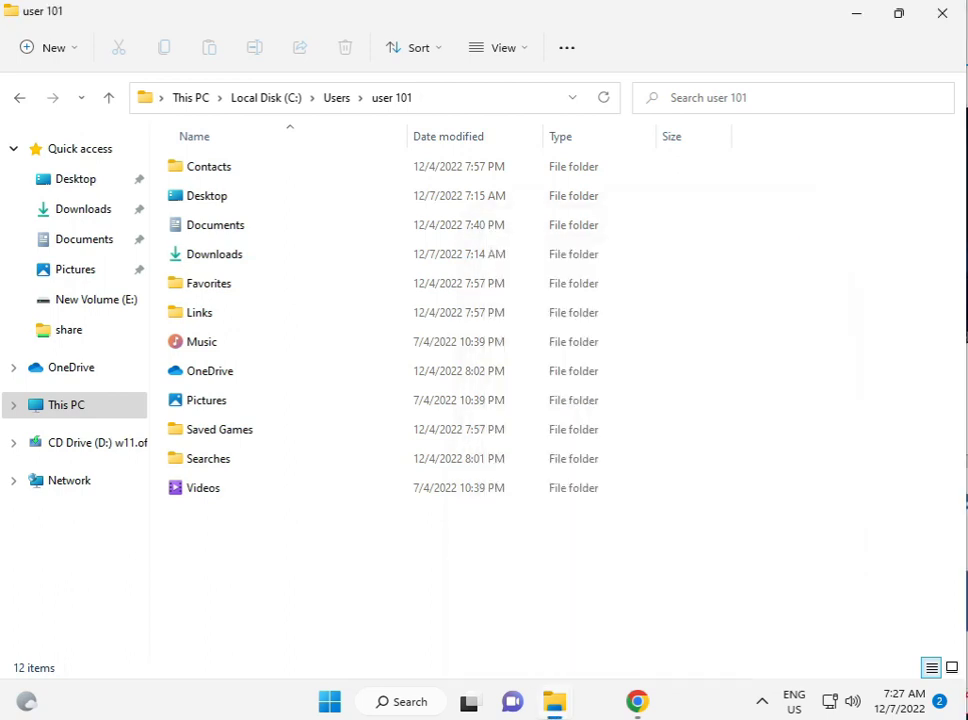
Set the folder options to show hidden files, folders, and drives.
{"action": "left_click", "coordinate": [570, 52]}
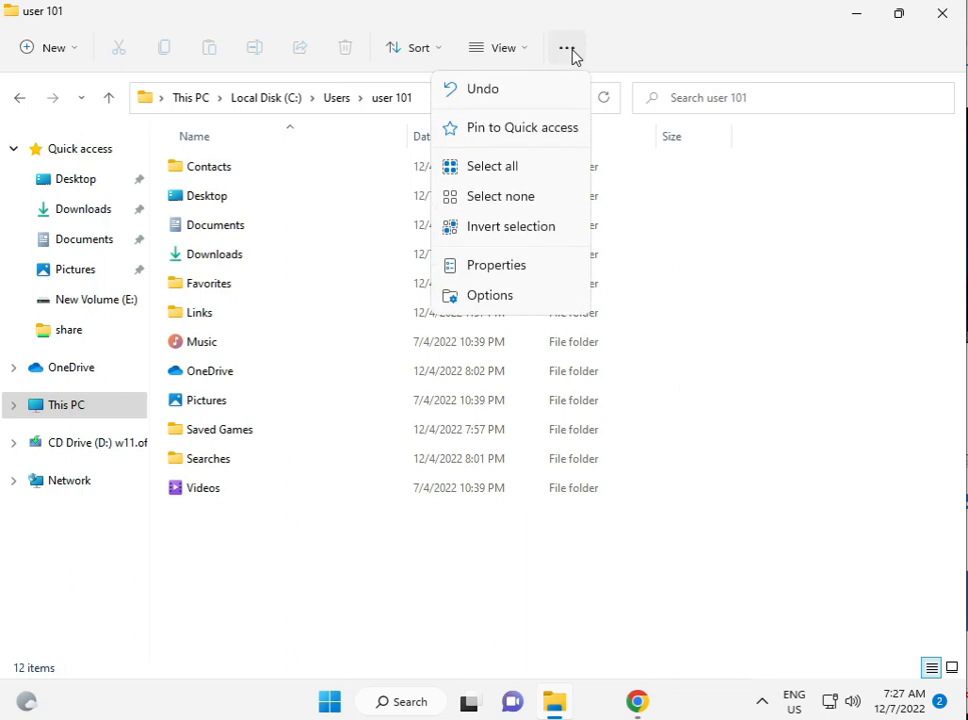
{"action": "left_click", "coordinate": [488, 303]}
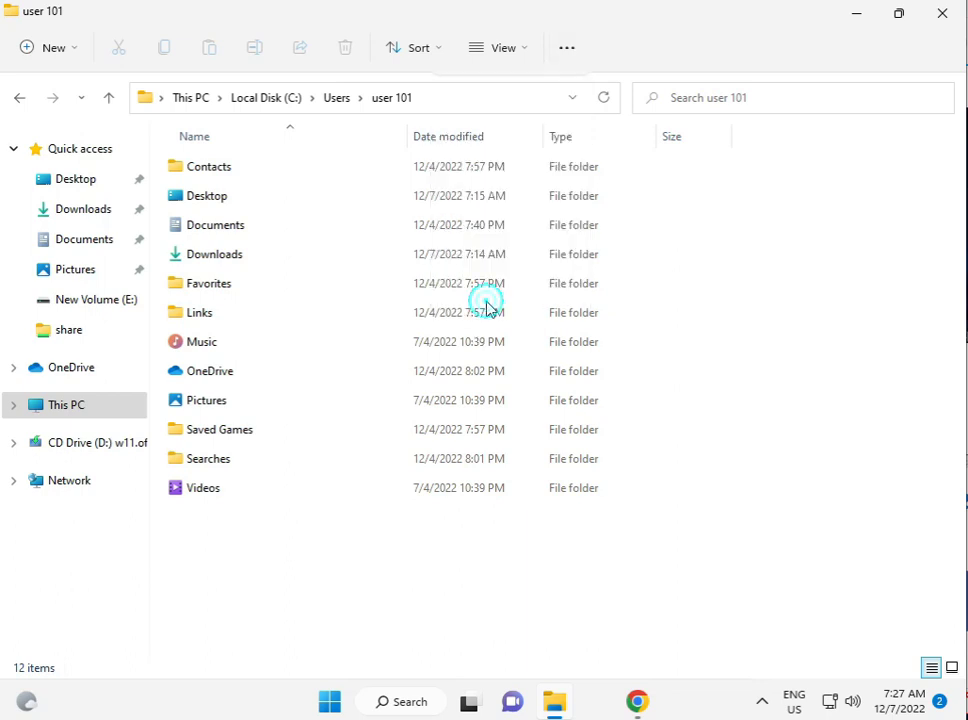
{"action": "left_click", "coordinate": [92, 187]}
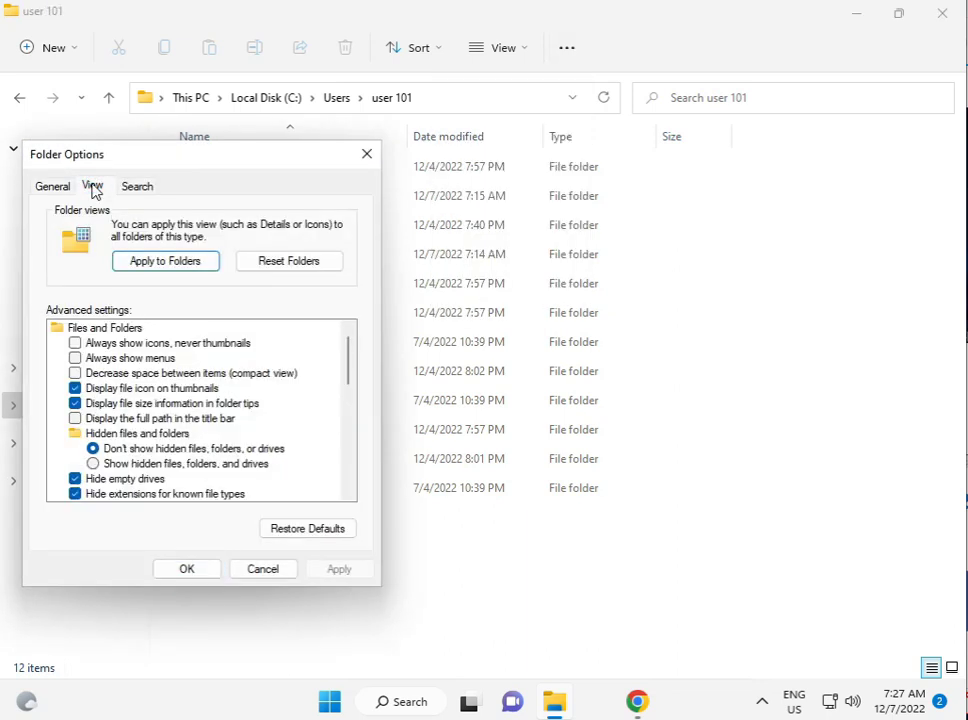
{"action": "left_click", "coordinate": [128, 465]}
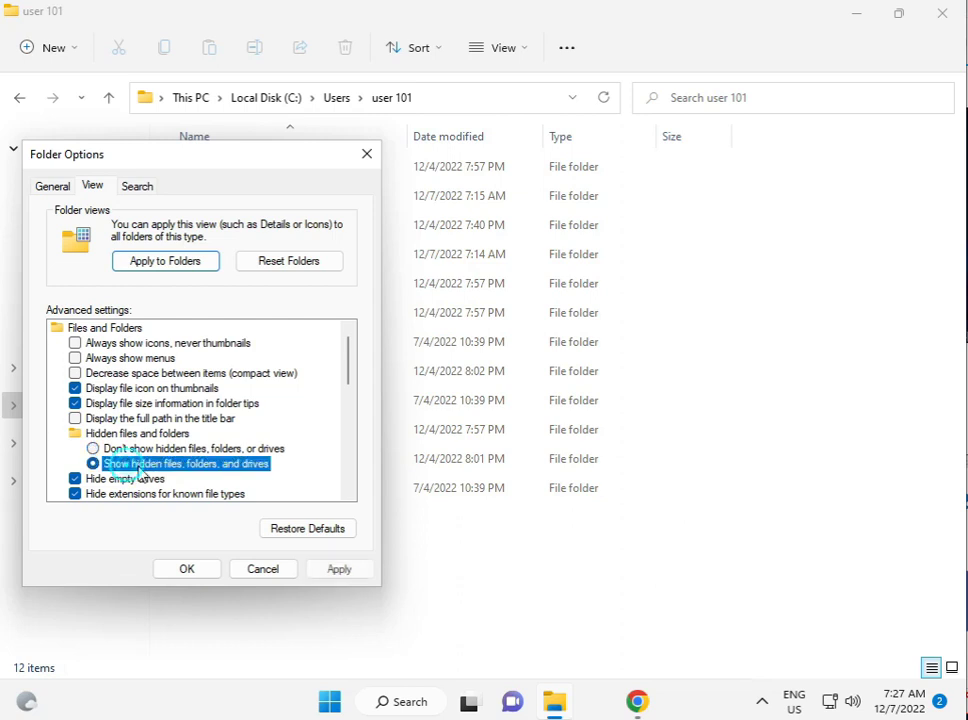
{"action": "left_click", "coordinate": [197, 574]}
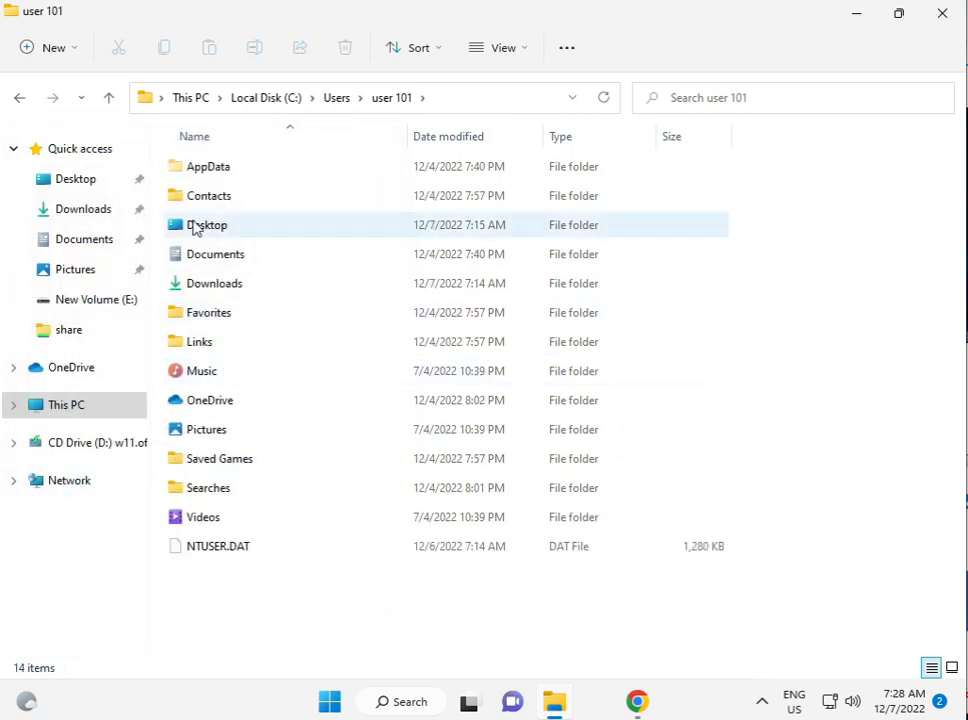
Open the AppData folder and display the security permissions in the Local folder's properties.
{"action": "left_click", "coordinate": [204, 170]}
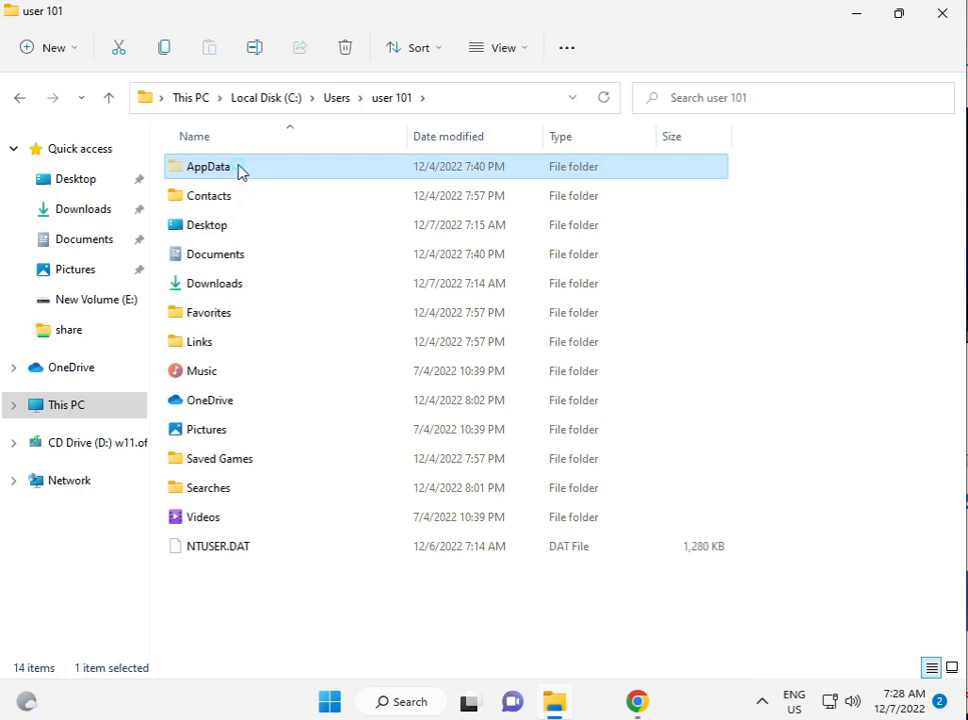
{"action": "double_click", "coordinate": [240, 174]}
{"action": "left_click", "coordinate": [240, 172]}
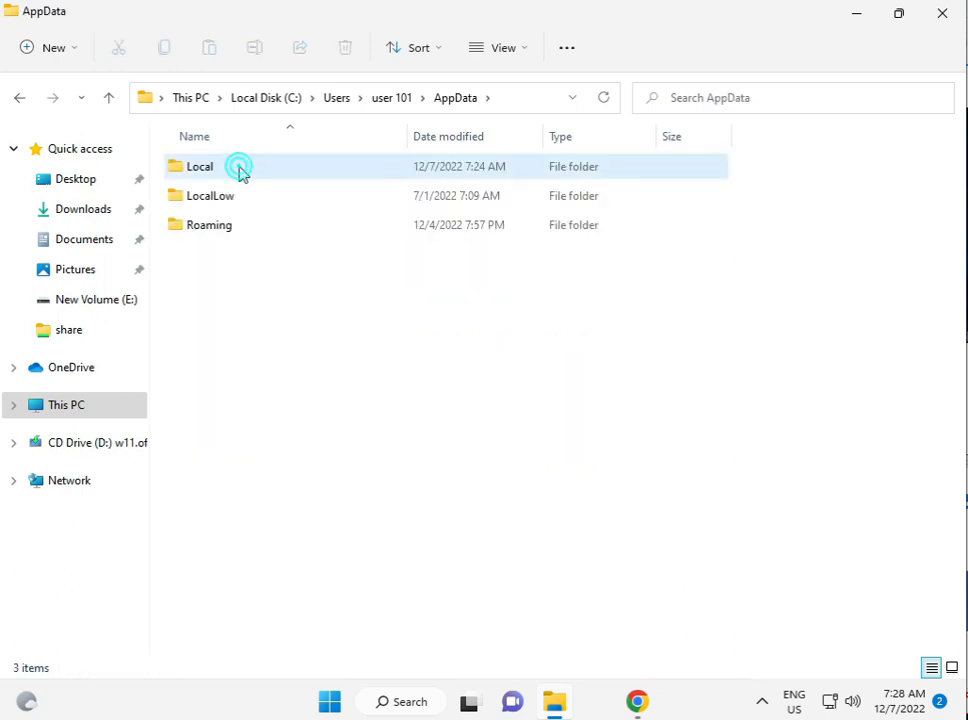
{"action": "key", "text": "shift+F10"}
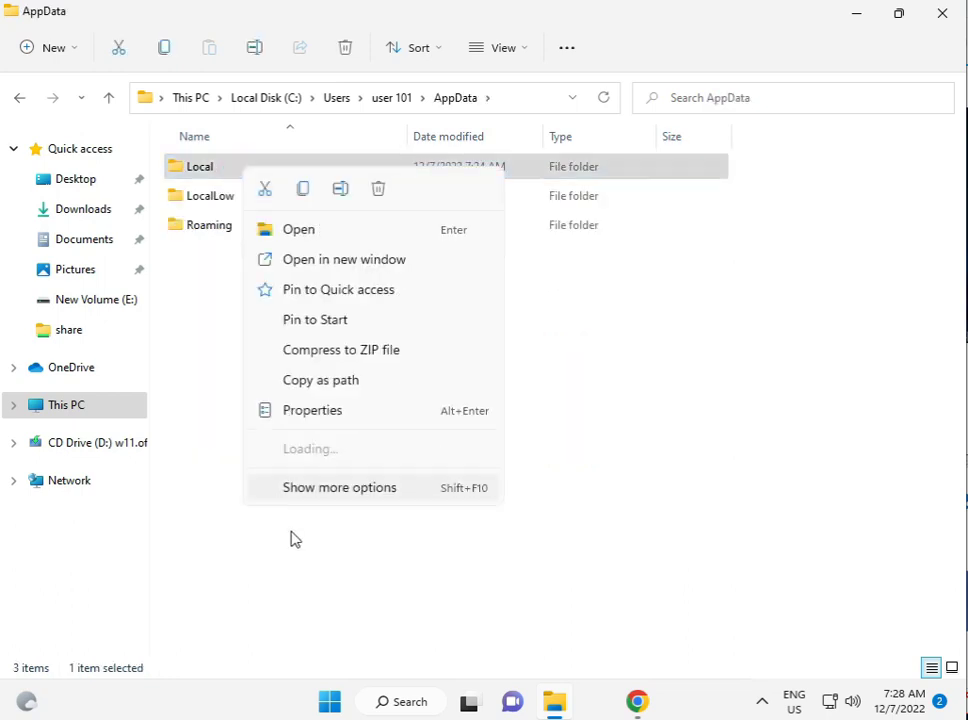
{"action": "left_click", "coordinate": [314, 487]}
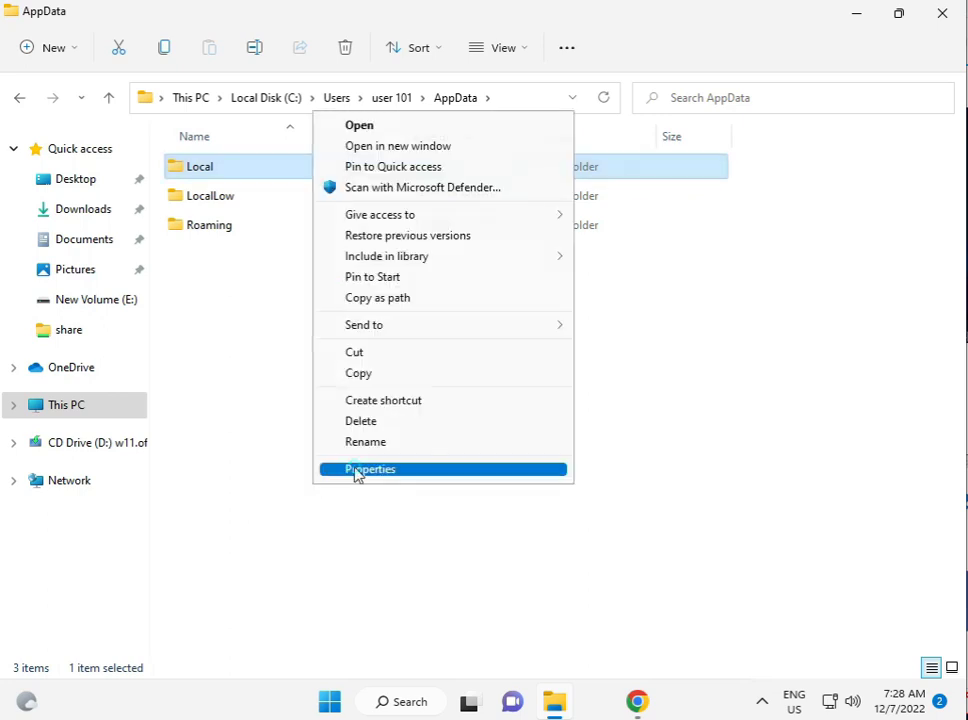
{"action": "left_click", "coordinate": [356, 471]}
{"action": "left_click", "coordinate": [358, 215]}
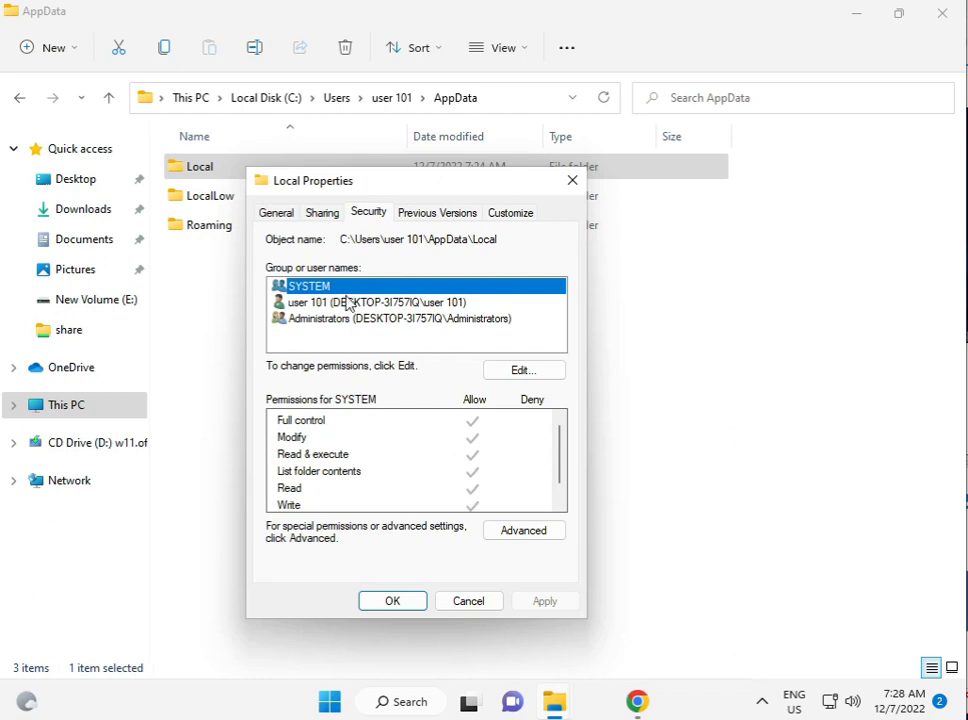
Open the Local folder's permissions for editing and review the entries for user 101, Administrators, and SYSTEM.
{"action": "left_click", "coordinate": [349, 303]}
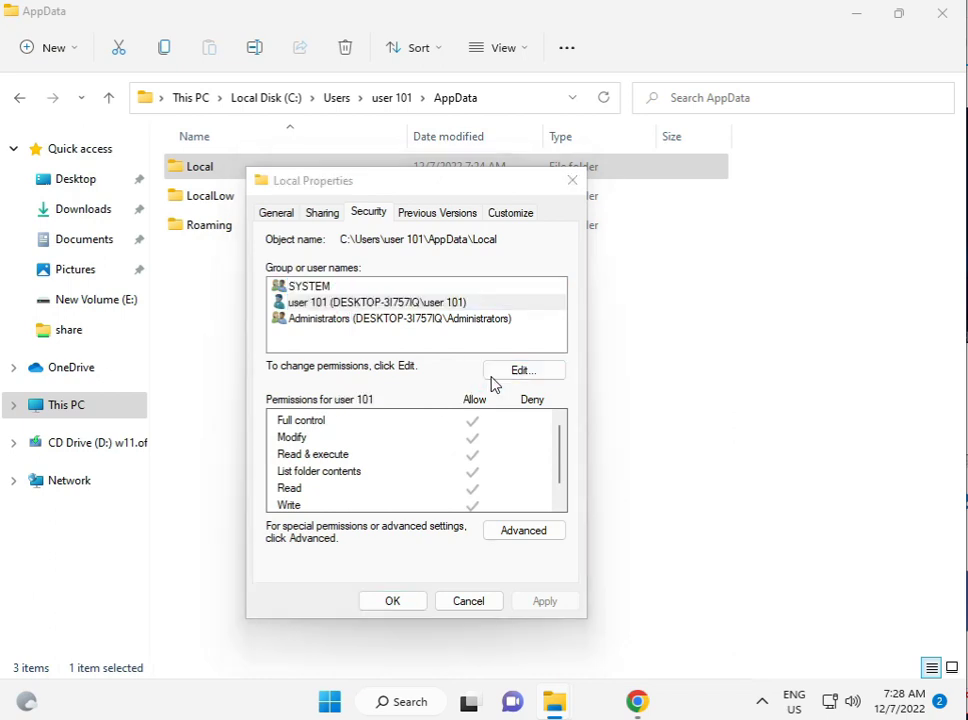
{"action": "left_click", "coordinate": [492, 376]}
{"action": "left_click", "coordinate": [399, 374]}
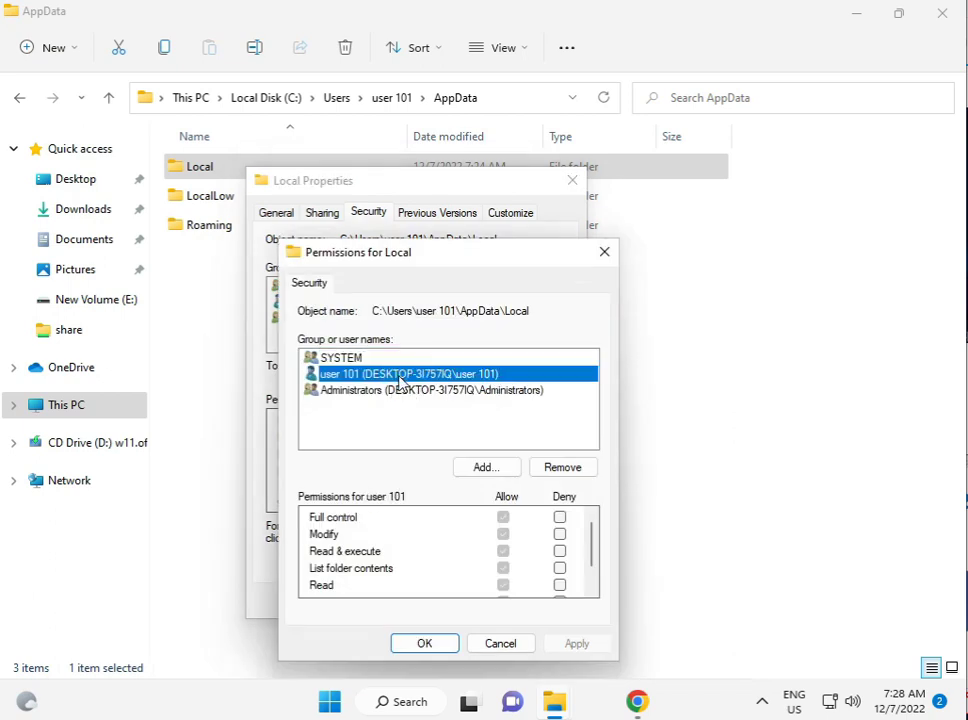
{"action": "left_click", "coordinate": [399, 395]}
{"action": "left_click", "coordinate": [321, 358]}
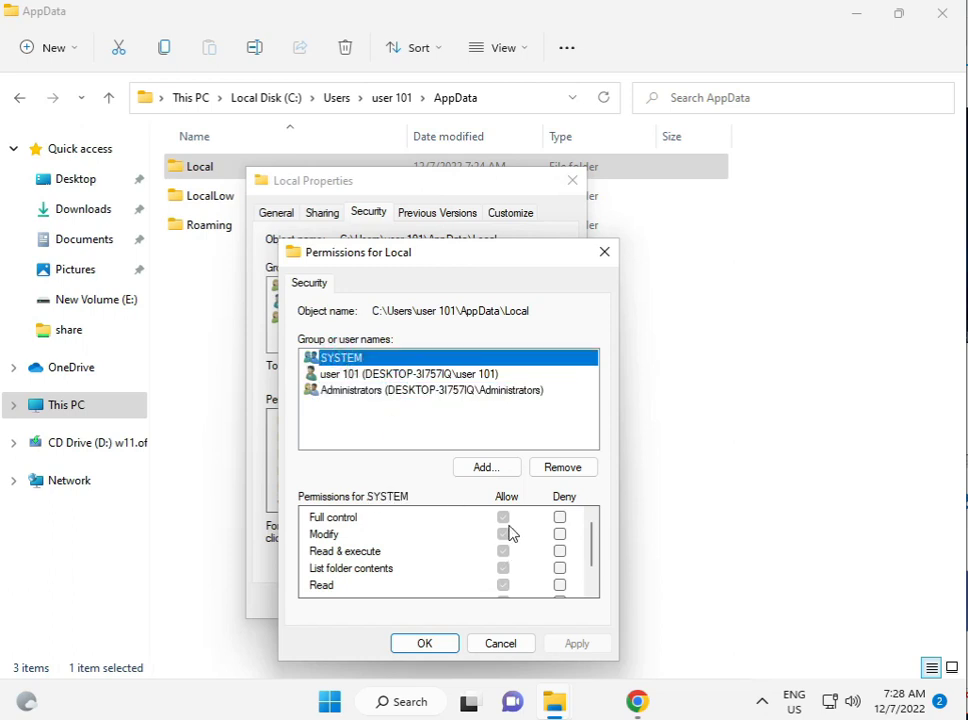
Add the Everyone group to the Local folder's permission list, checking the name before accepting it.
{"action": "left_click", "coordinate": [481, 467]}
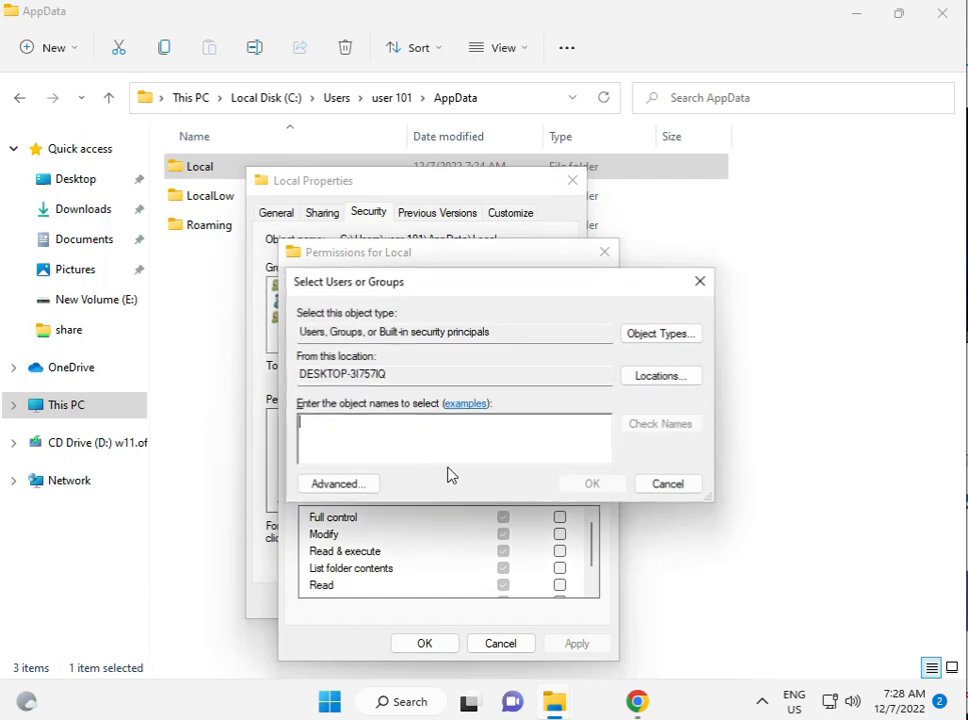
{"action": "type", "text": "e"}
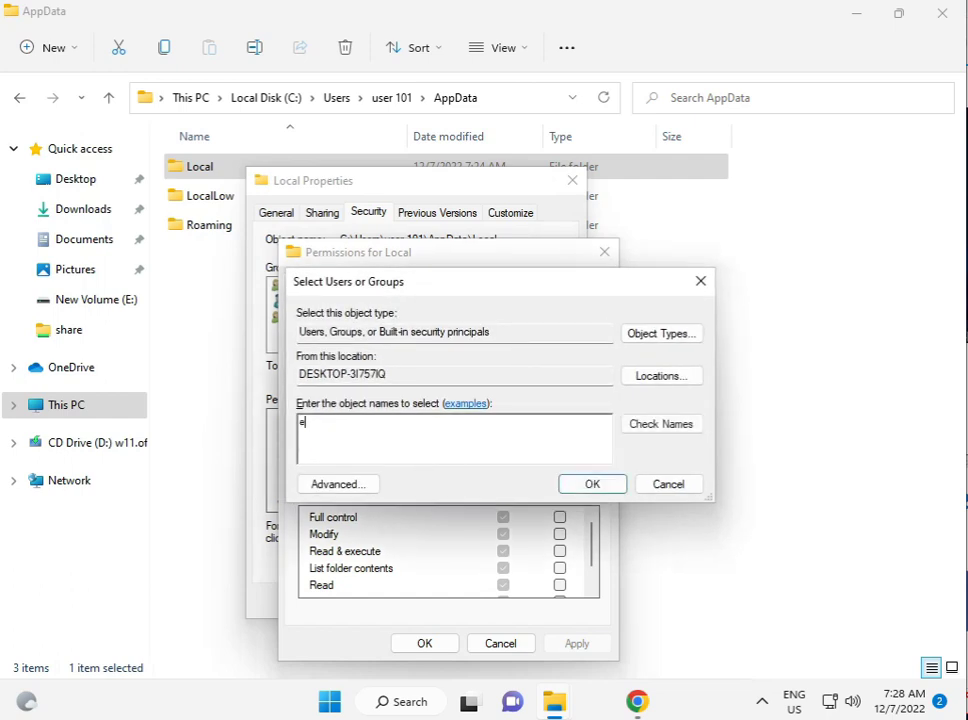
{"action": "type", "text": "ve"}
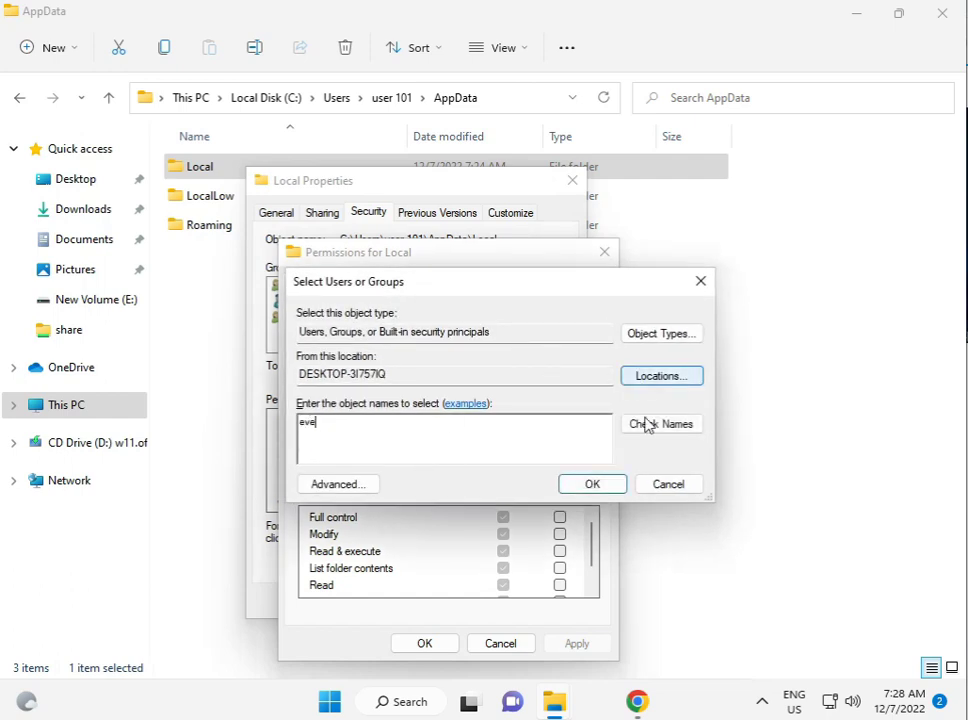
{"action": "left_click", "coordinate": [645, 424]}
{"action": "left_click", "coordinate": [562, 485]}
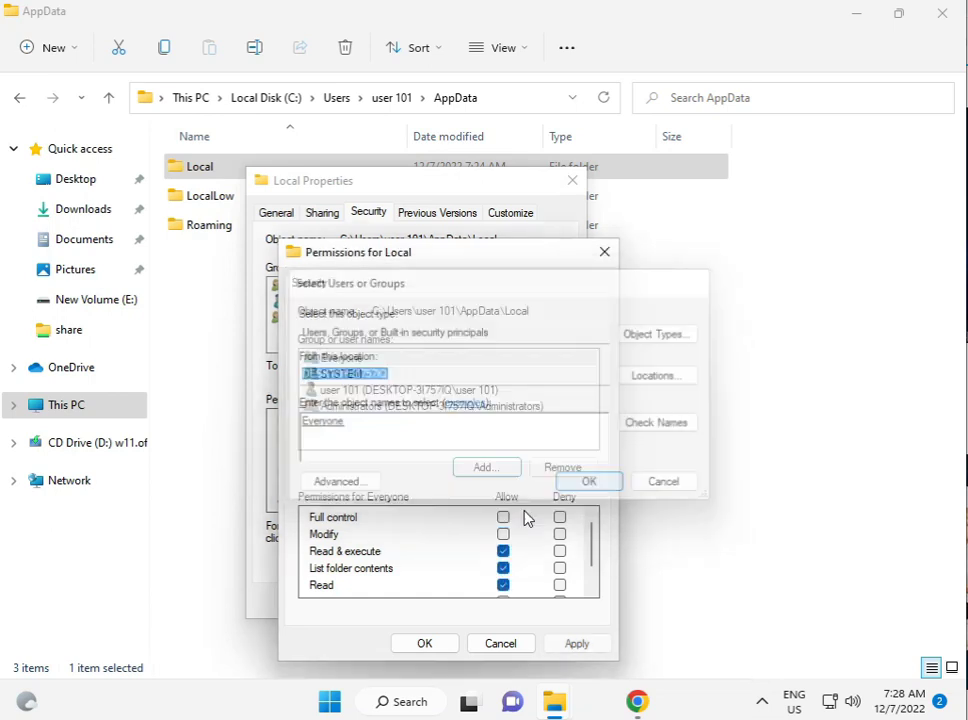
Allow Everyone full control of the Local folder and apply the permissions, continuing past any security errors.
{"action": "left_click", "coordinate": [503, 517]}
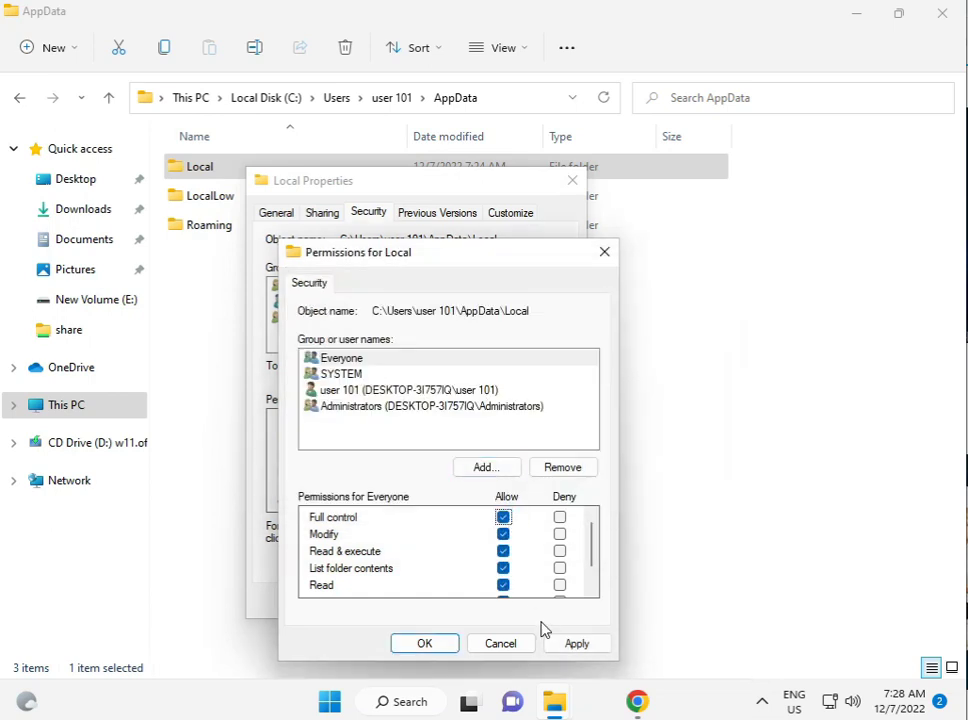
{"action": "left_click", "coordinate": [573, 643]}
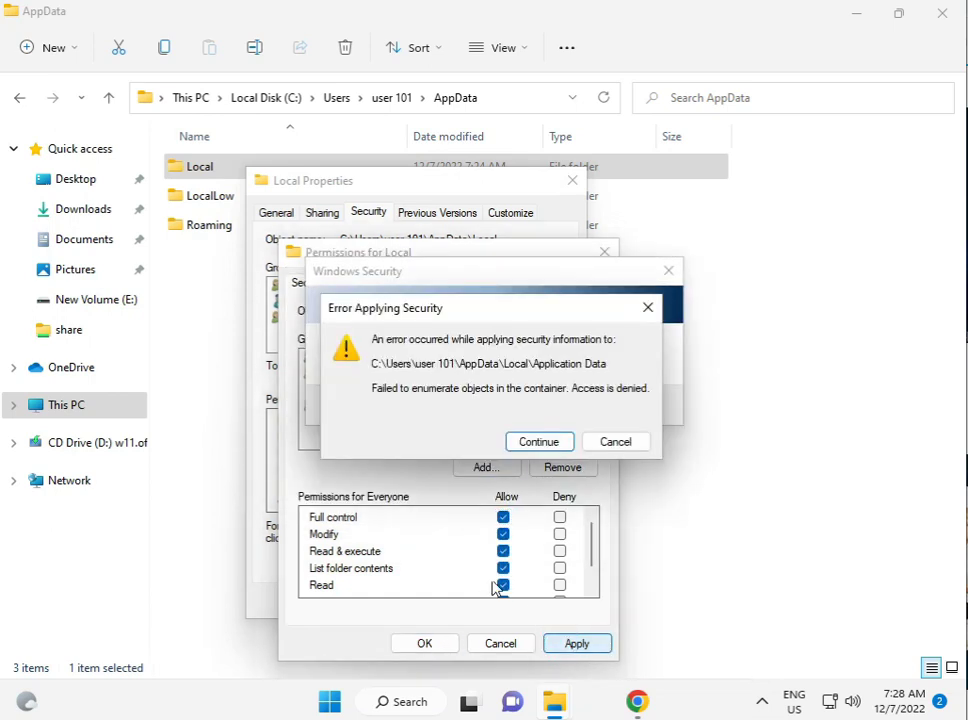
{"action": "left_click", "coordinate": [543, 442]}
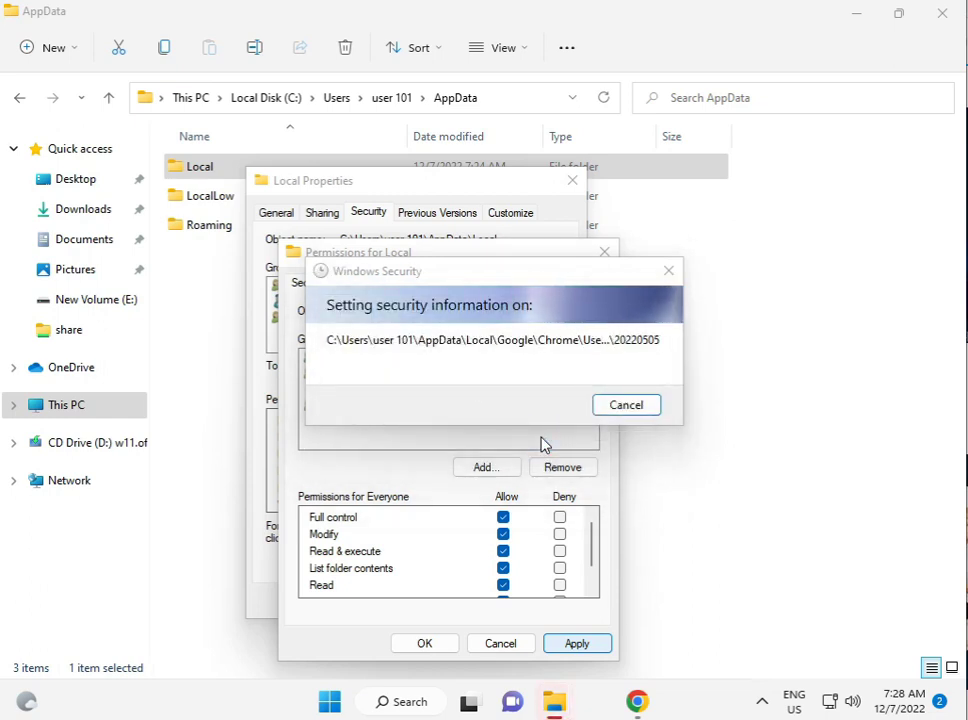
{"action": "left_click", "coordinate": [540, 442]}
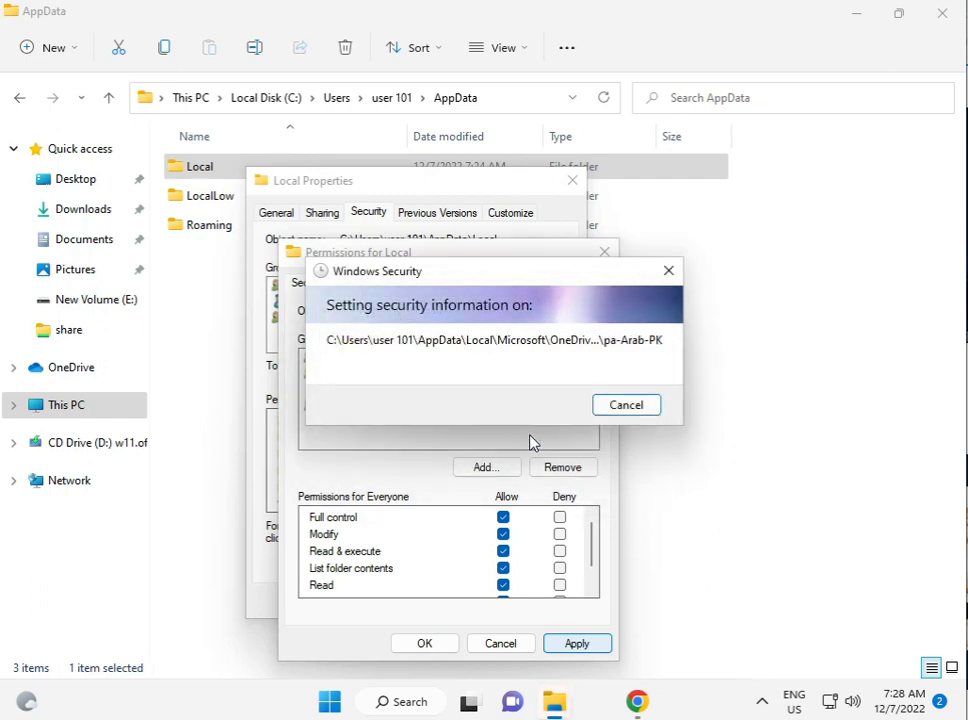
{"action": "left_click", "coordinate": [533, 442]}
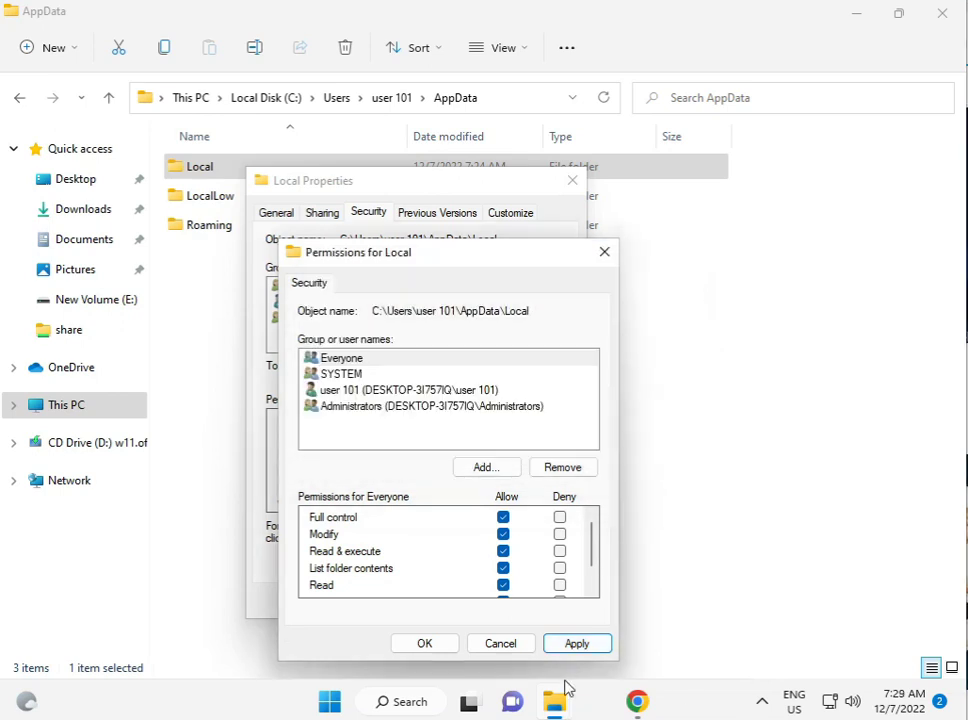
{"action": "left_click", "coordinate": [566, 640]}
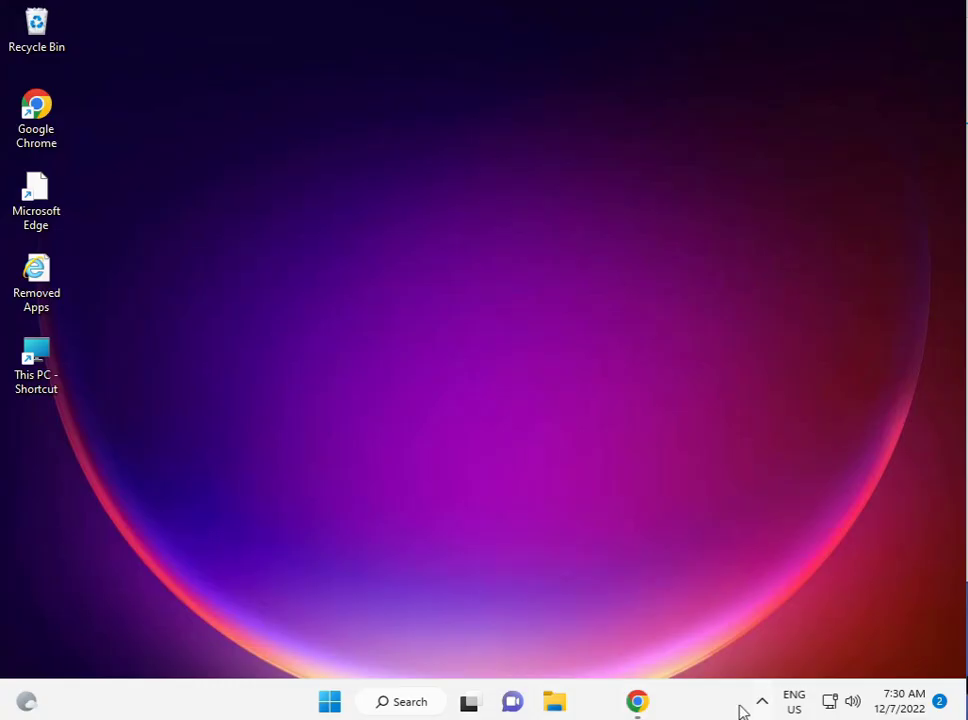
View the quick options for Windows Security among the hidden system tray items and dismiss them.
{"action": "left_click", "coordinate": [760, 702]}
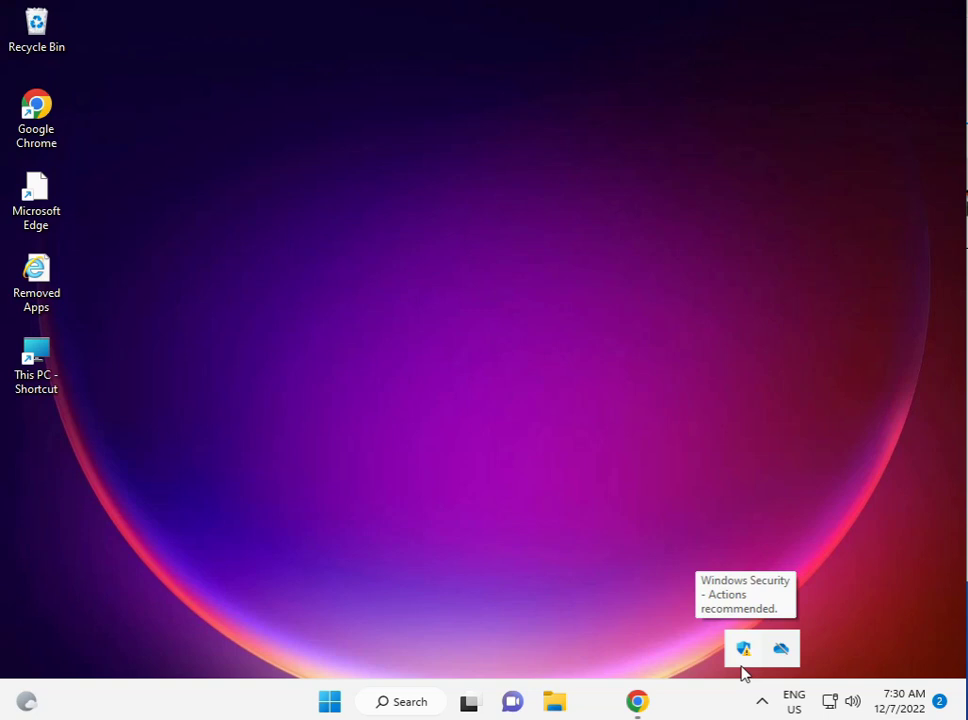
{"action": "right_click", "coordinate": [742, 655]}
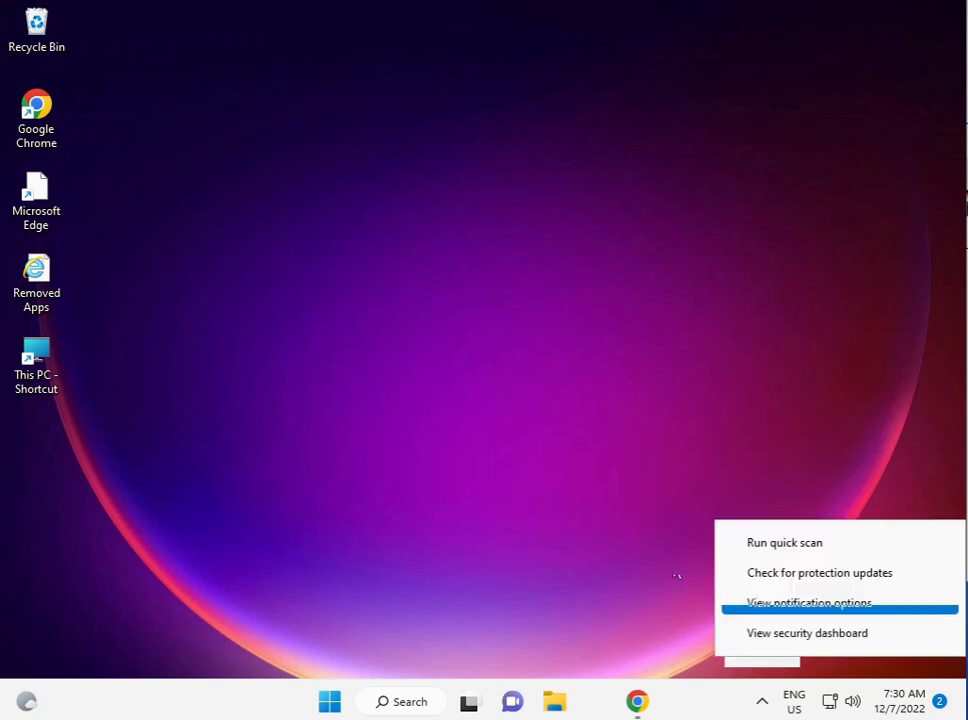
{"action": "left_click", "coordinate": [420, 406]}
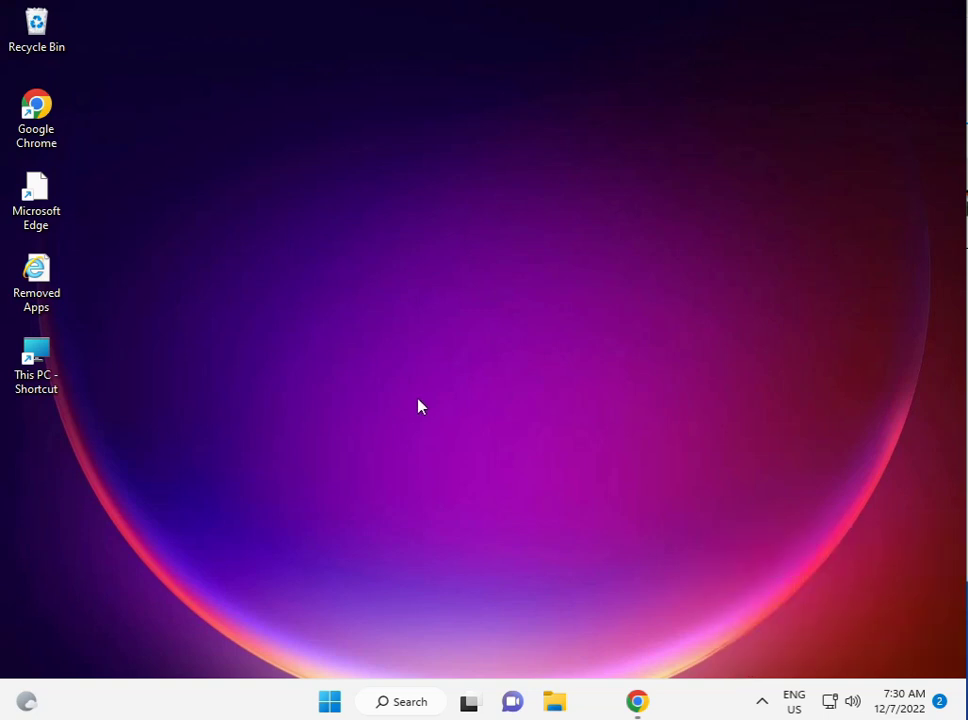